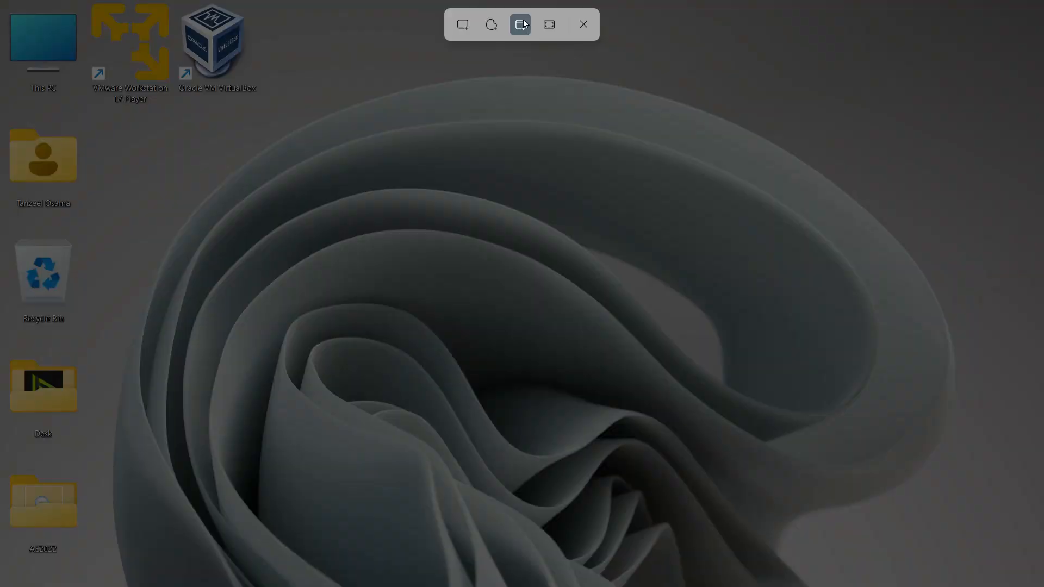
- Open Snipping Tool by searching the Start menu for snipping
click(503, 273)
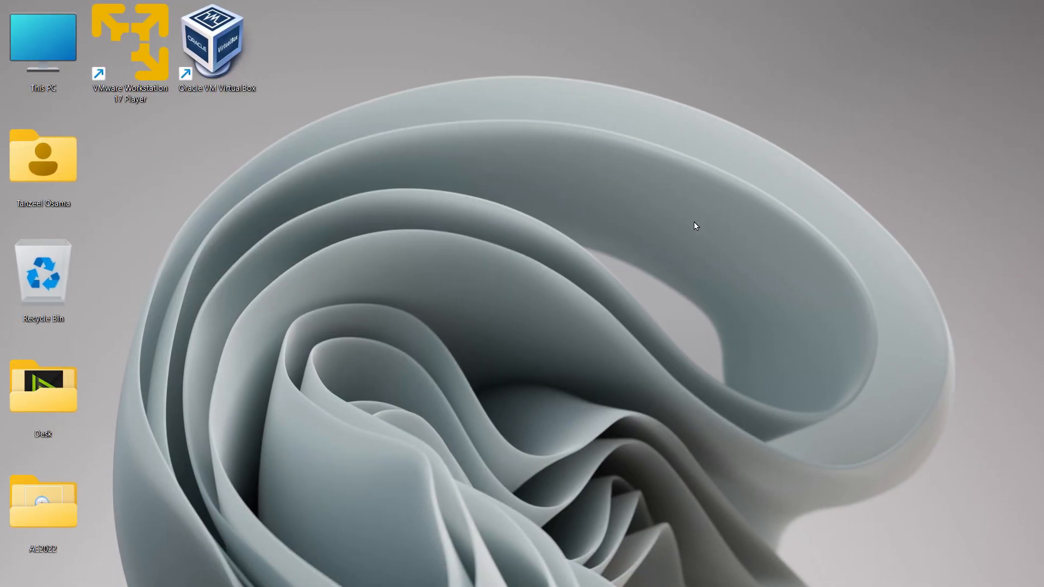
key(super)
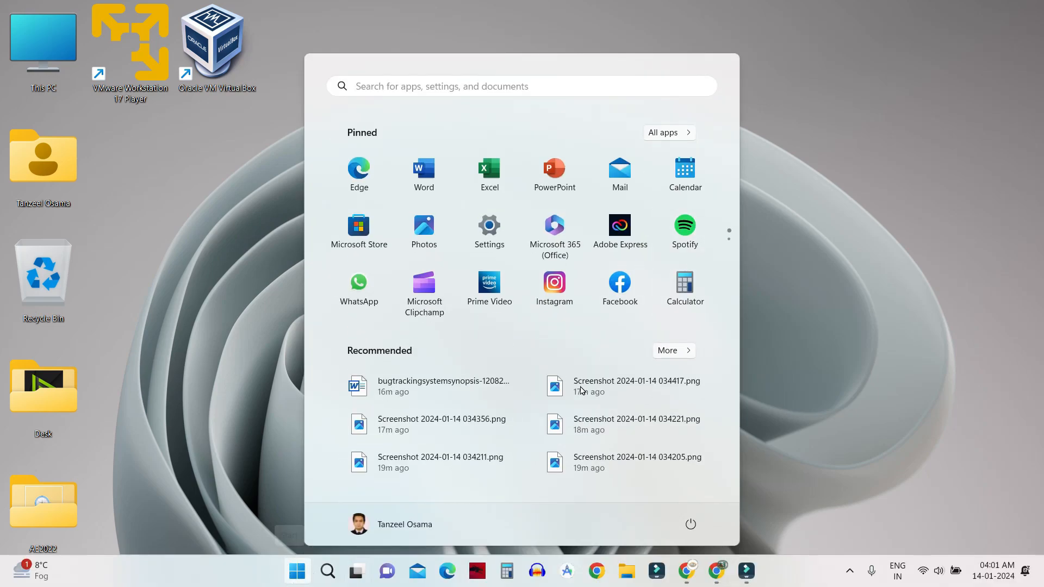
click(547, 90)
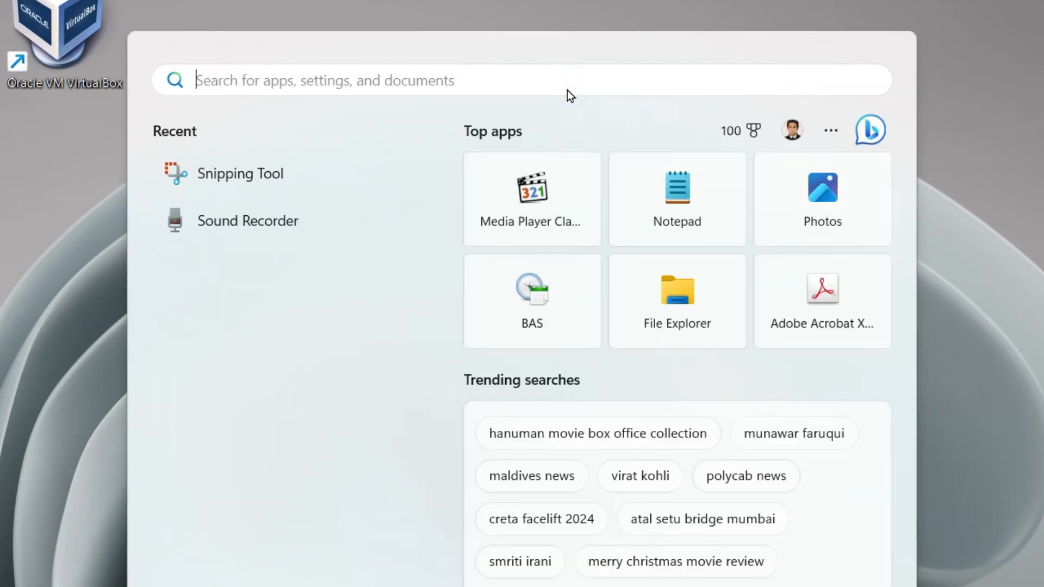
text(snipping)
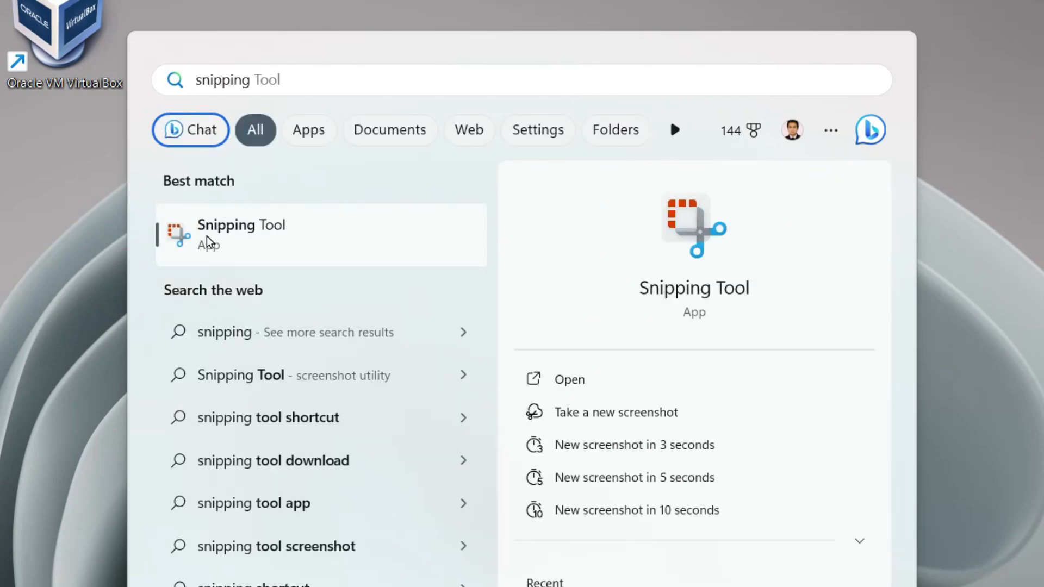
click(699, 287)
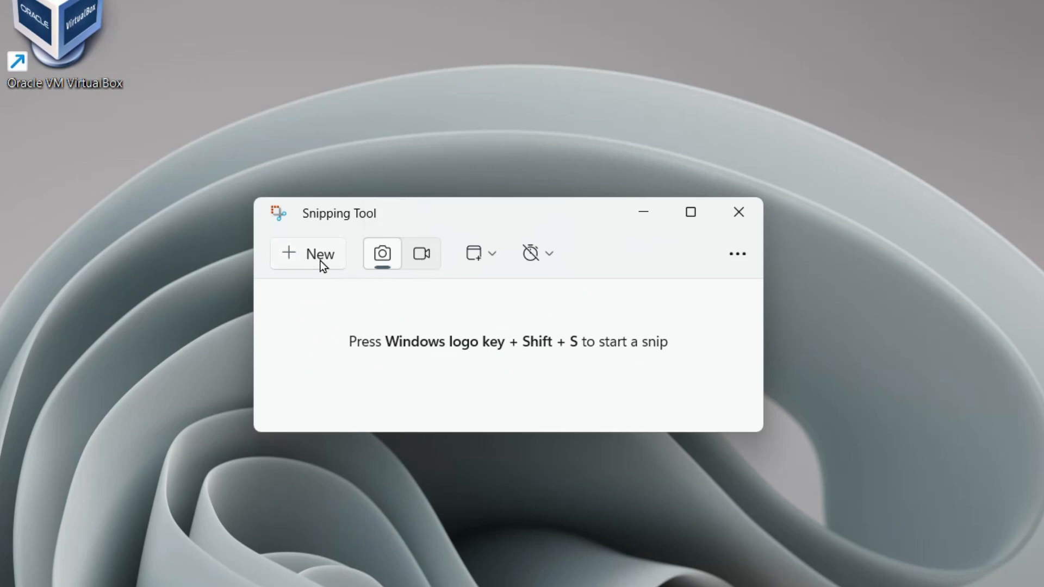
- Take a new rectangular snip of the desktop's left strip containing the desktop icons
click(301, 262)
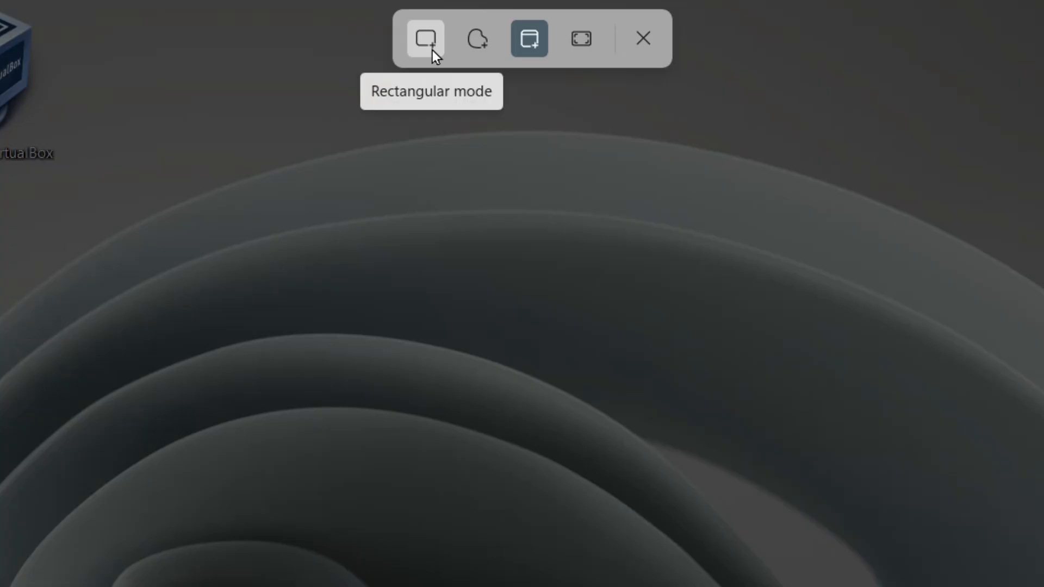
click(427, 38)
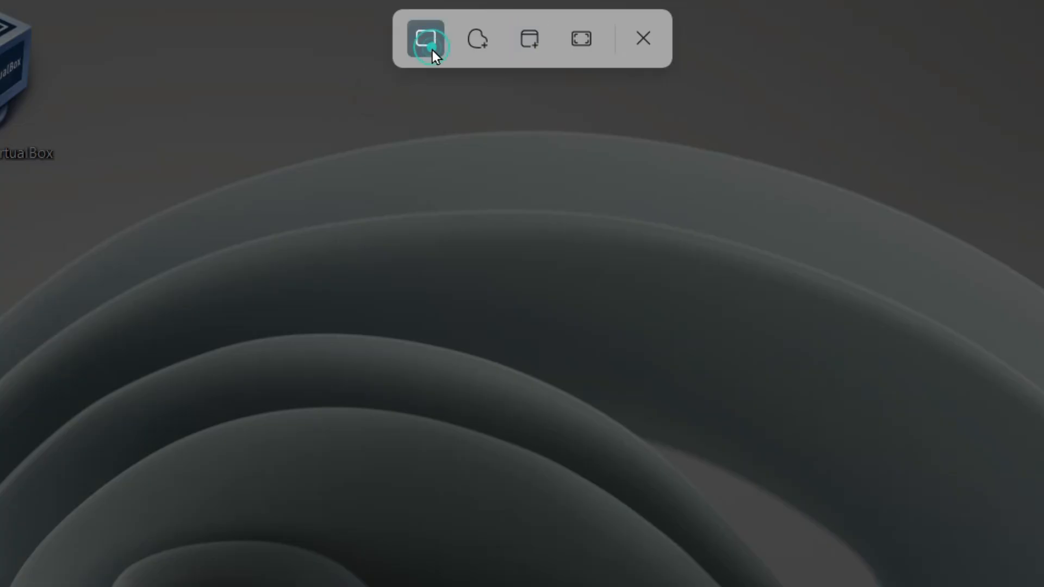
drag(1, 1, 290, 585)
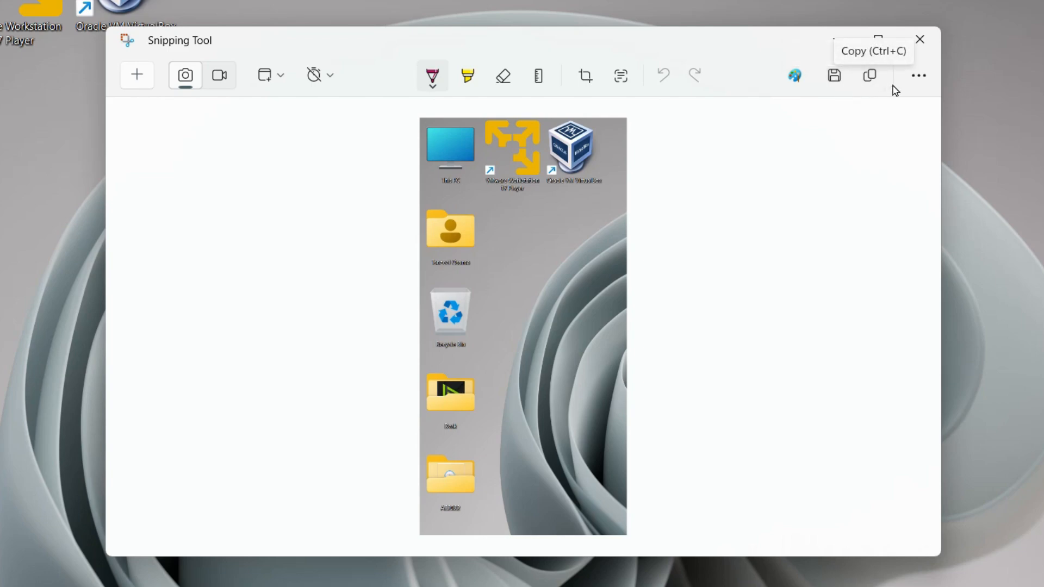
- Open the Share panel for the screenshot from the more-options menu, then close it
click(919, 76)
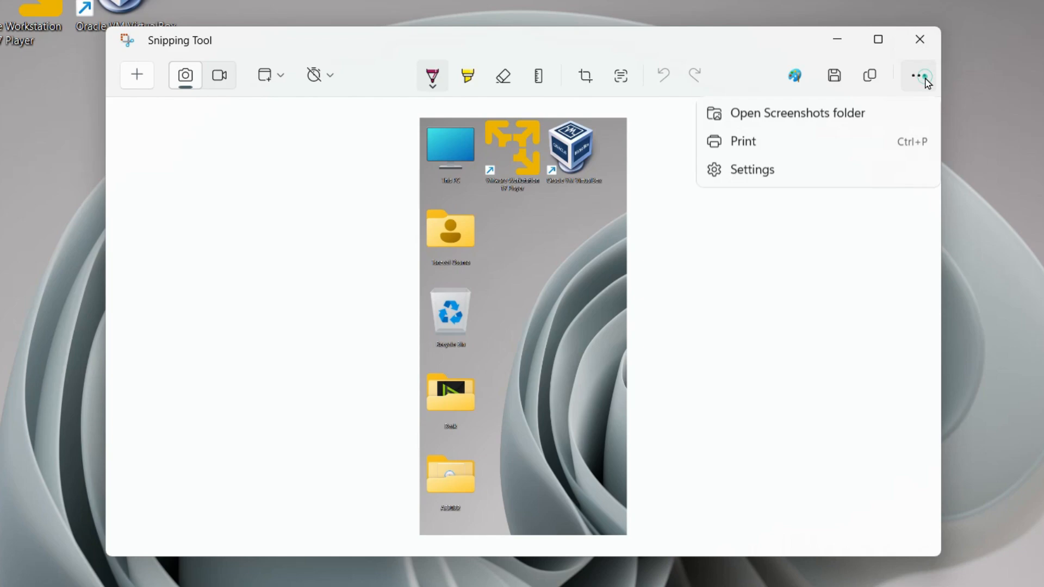
mouse_move(759, 114)
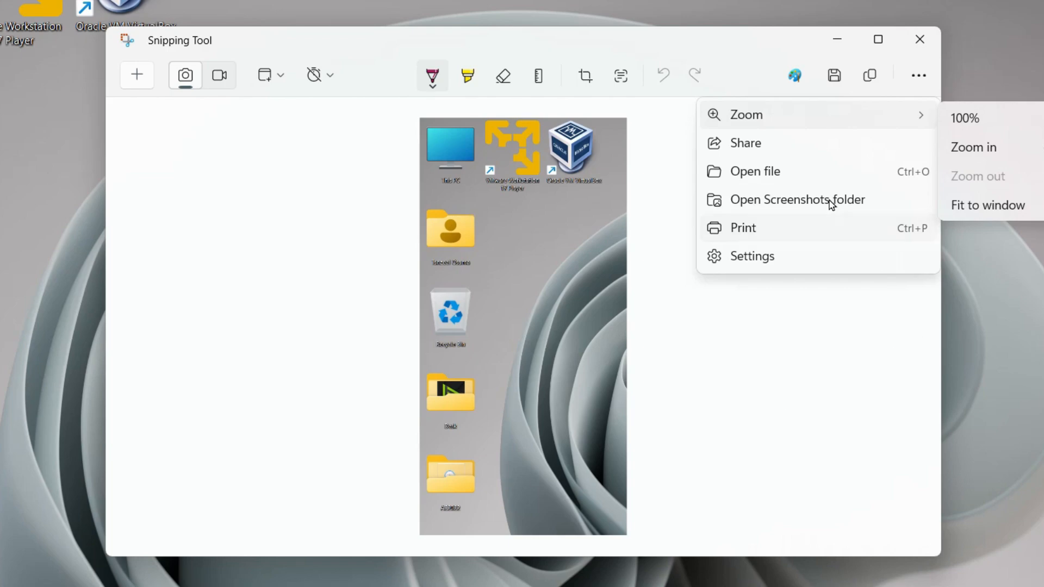
click(772, 144)
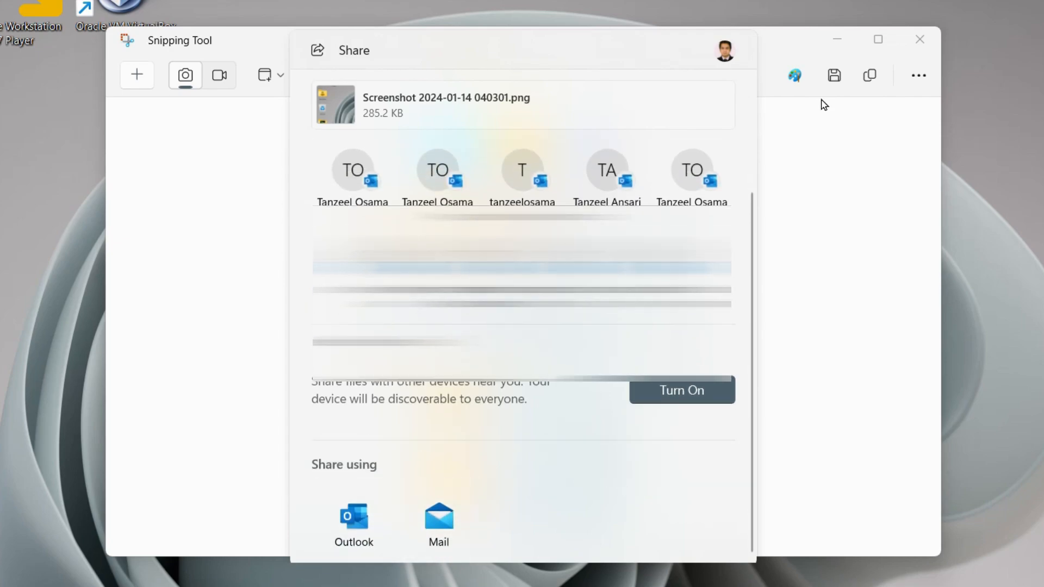
click(626, 115)
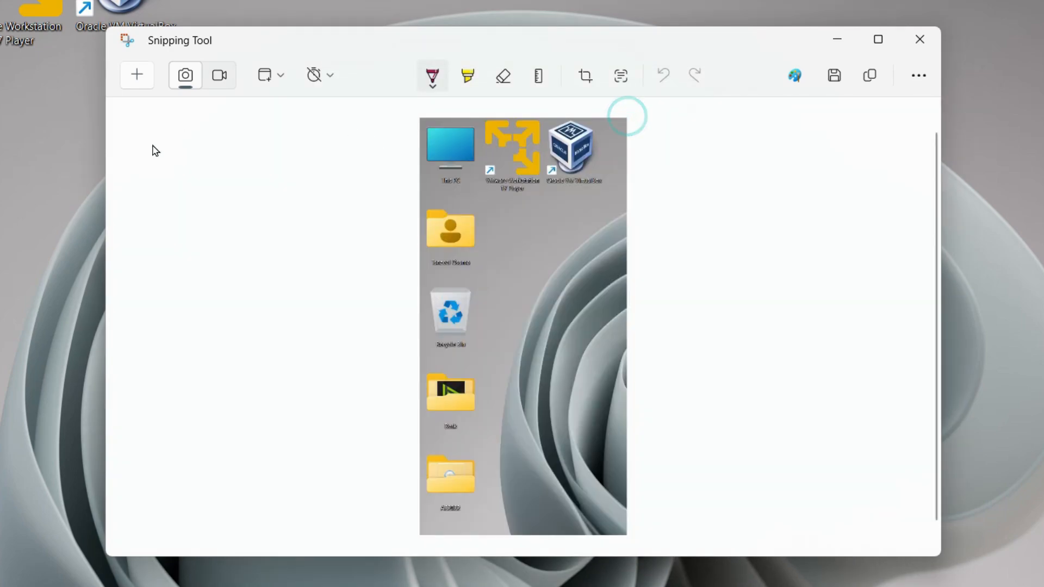
- Take a new freeform snip around the desktop's top-left icons
click(142, 75)
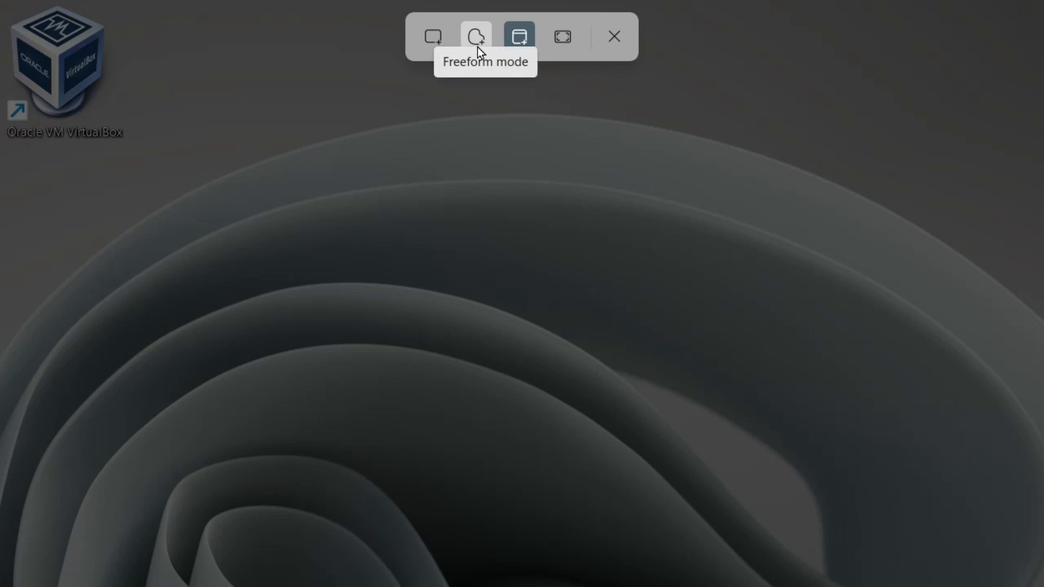
click(475, 44)
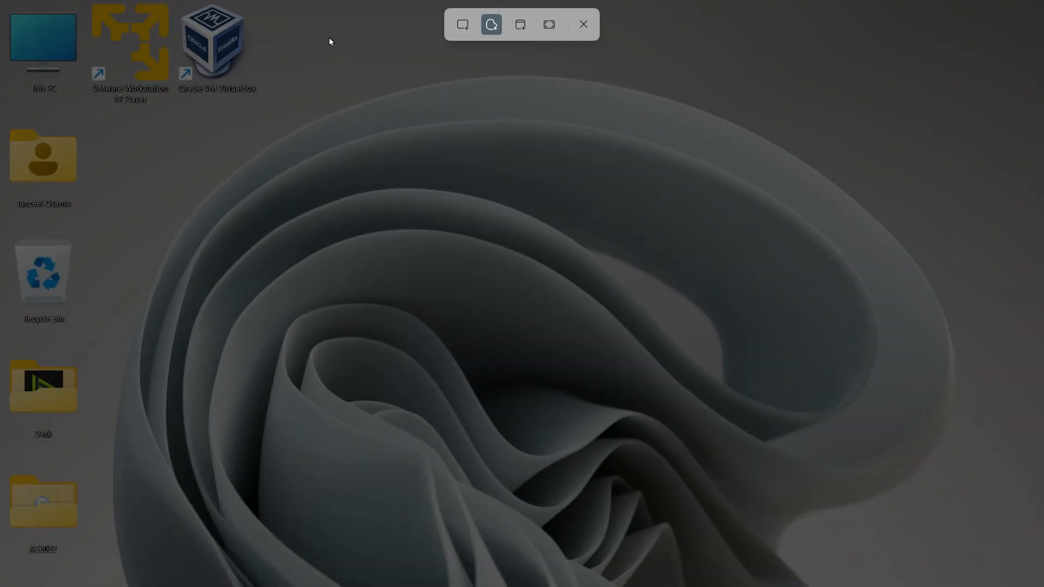
mouse_move(329, 36)
mouse_down()
mouse_move(234, 9)
mouse_move(52, 5)
mouse_move(5, 24)
mouse_move(3, 127)
mouse_move(83, 214)
mouse_move(136, 206)
mouse_move(176, 291)
mouse_move(328, 234)
mouse_move(491, 320)
mouse_move(484, 147)
mouse_move(443, 63)
mouse_move(330, 37)
mouse_up()
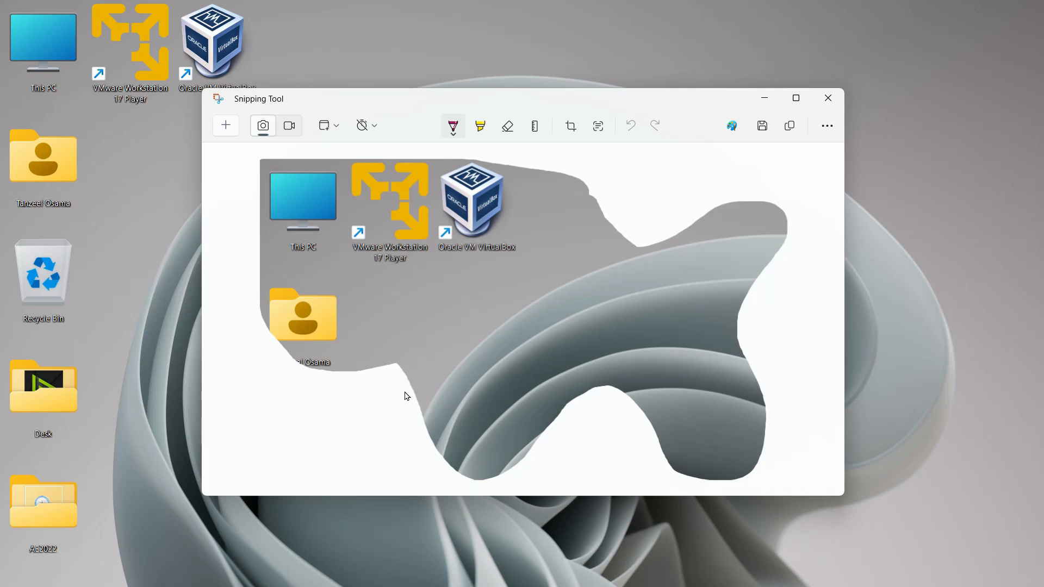
- Take a new window-mode snip of the desktop
click(226, 125)
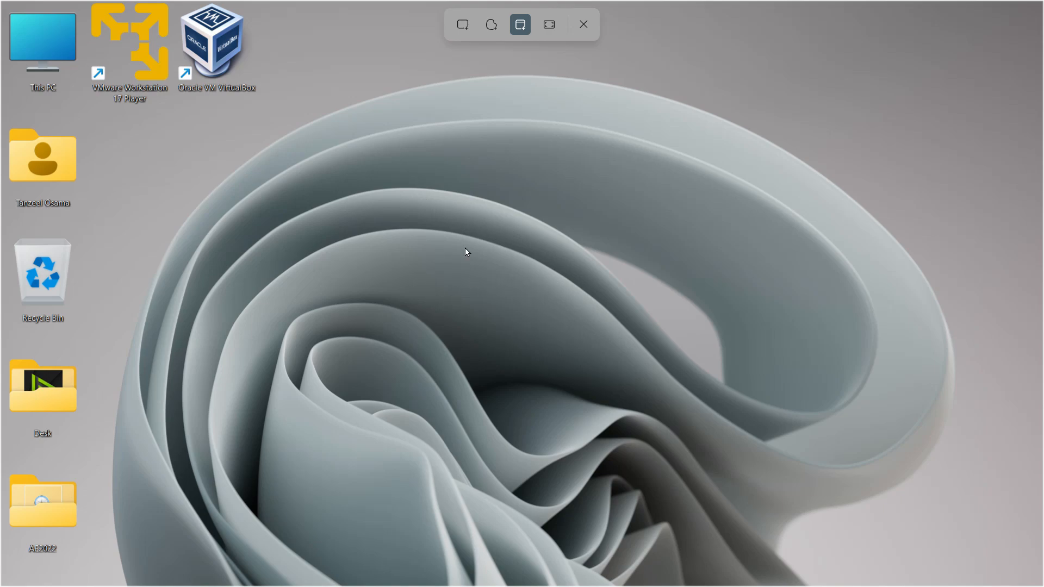
click(503, 273)
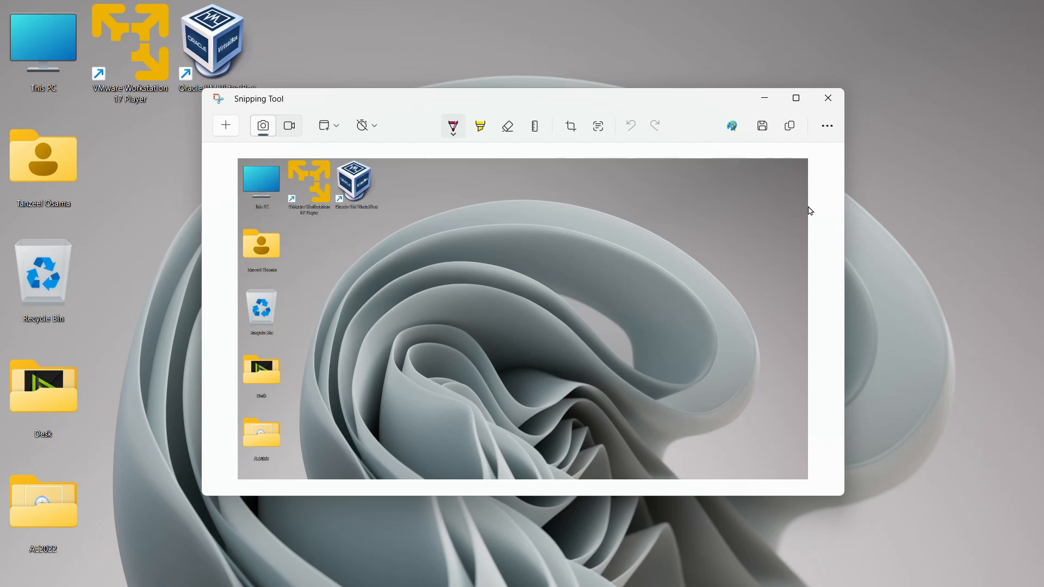
- Take a full-screen snip of both displays and maximize the Snipping Tool window
click(226, 124)
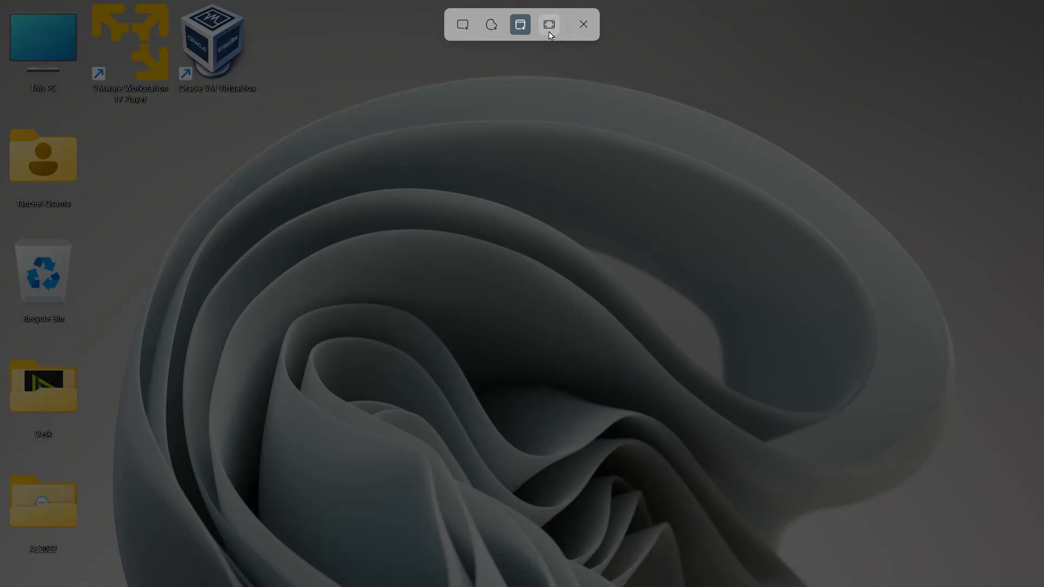
click(549, 23)
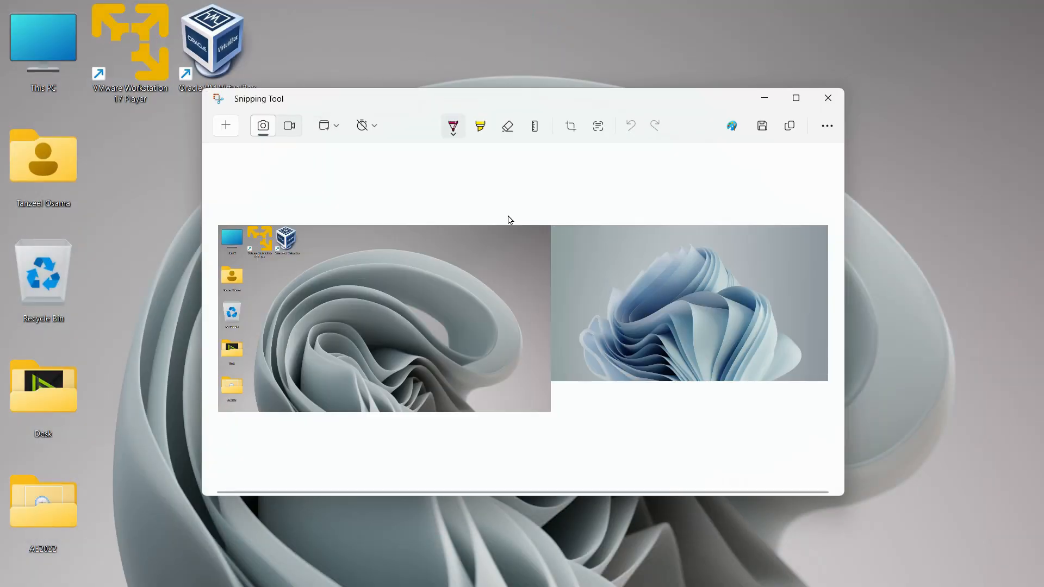
click(796, 99)
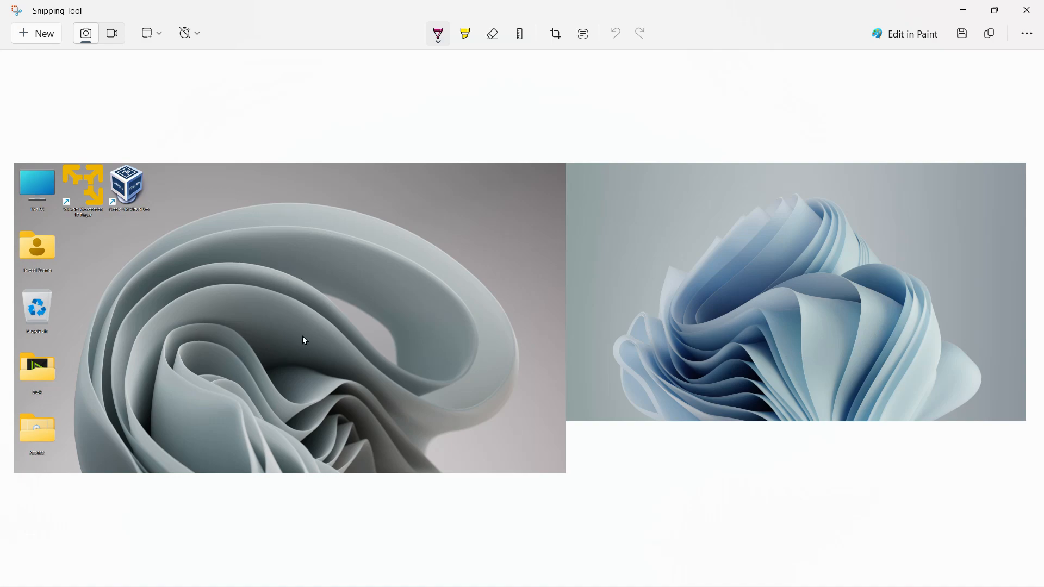
- Annotate the snip with the ballpoint pen: write 1 and 2, circle the 2, cross it out, add a line
drag(290, 252, 291, 323)
drag(758, 294, 784, 293)
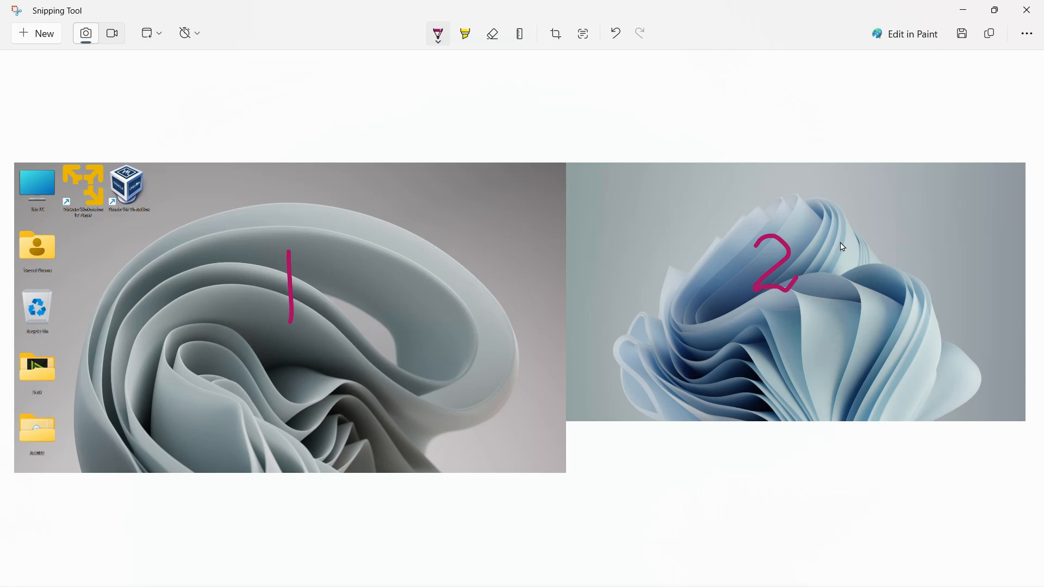
mouse_move(787, 210)
mouse_down()
mouse_move(757, 222)
mouse_move(753, 292)
mouse_move(810, 218)
mouse_move(788, 216)
mouse_up()
drag(714, 202, 829, 263)
drag(906, 313, 1003, 359)
drag(946, 237, 729, 393)
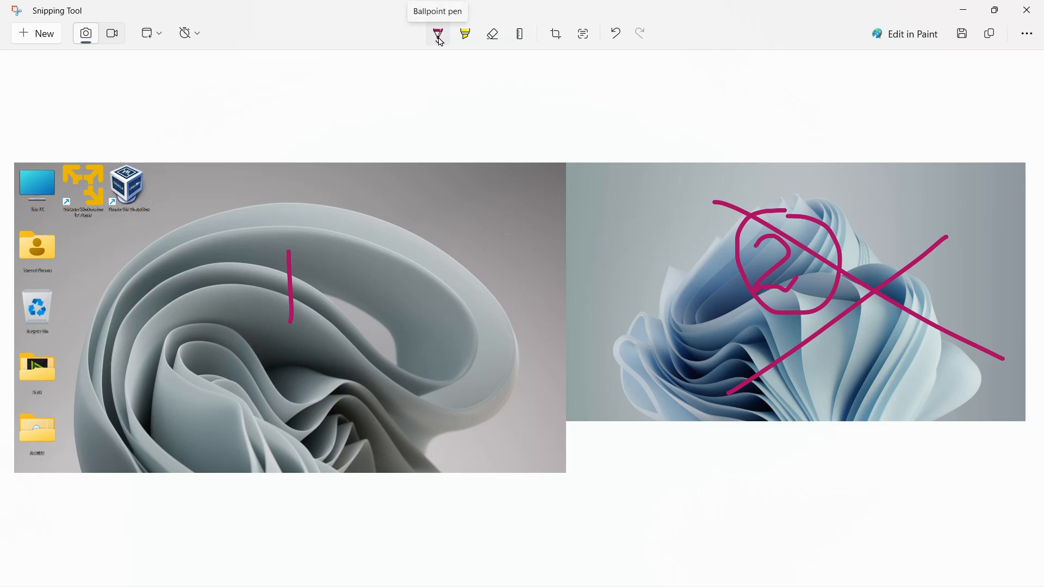
drag(151, 260, 329, 213)
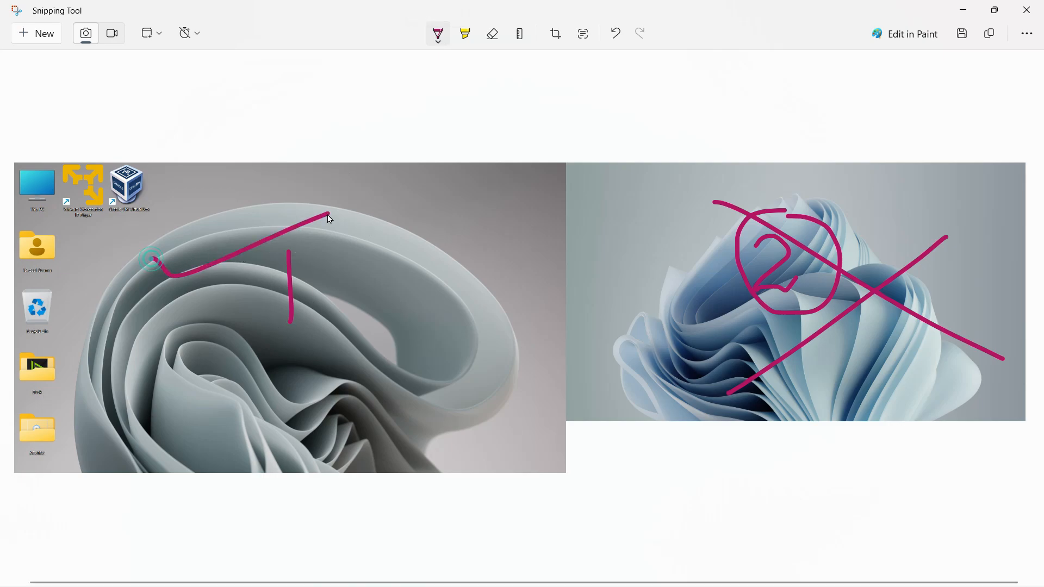
- Highlight the user folder's label on the left snip with the Highlighter
scroll(299, 354, down, 1)
scroll(299, 353, up, 2)
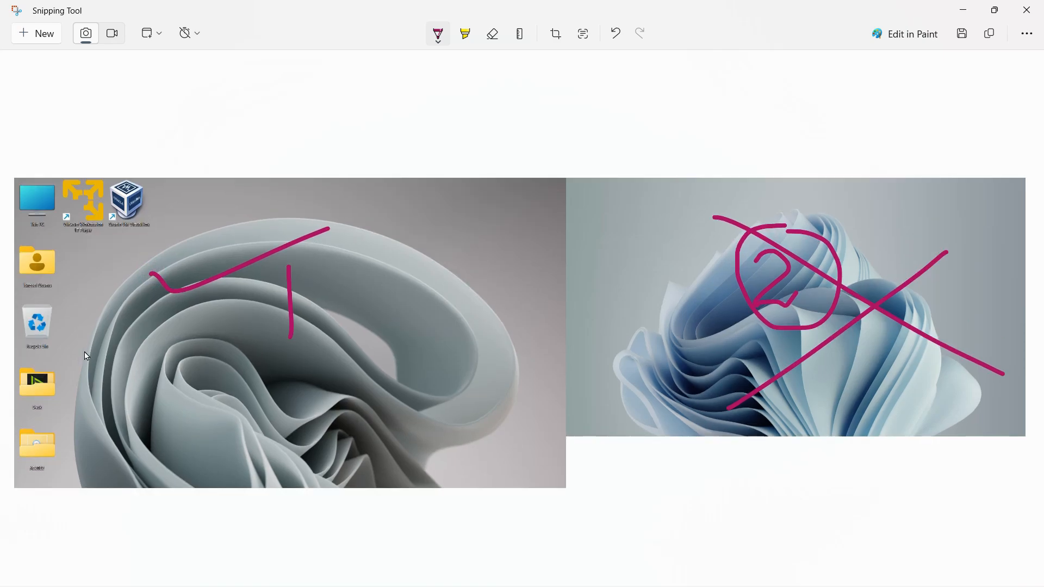
click(463, 42)
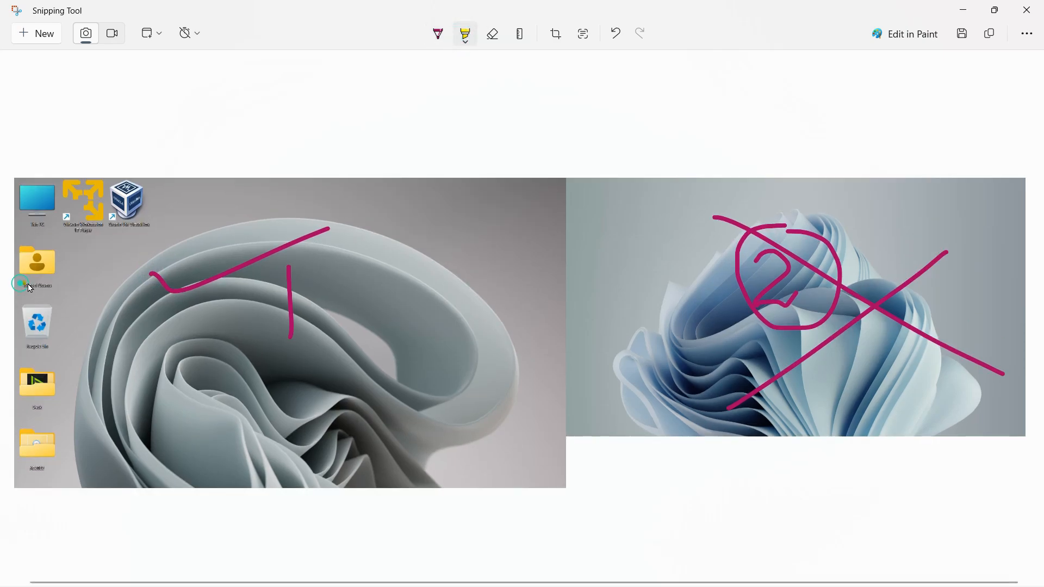
drag(20, 284, 56, 284)
- Take a new window snip of the browser page and maximize the Snipping Tool window
click(38, 35)
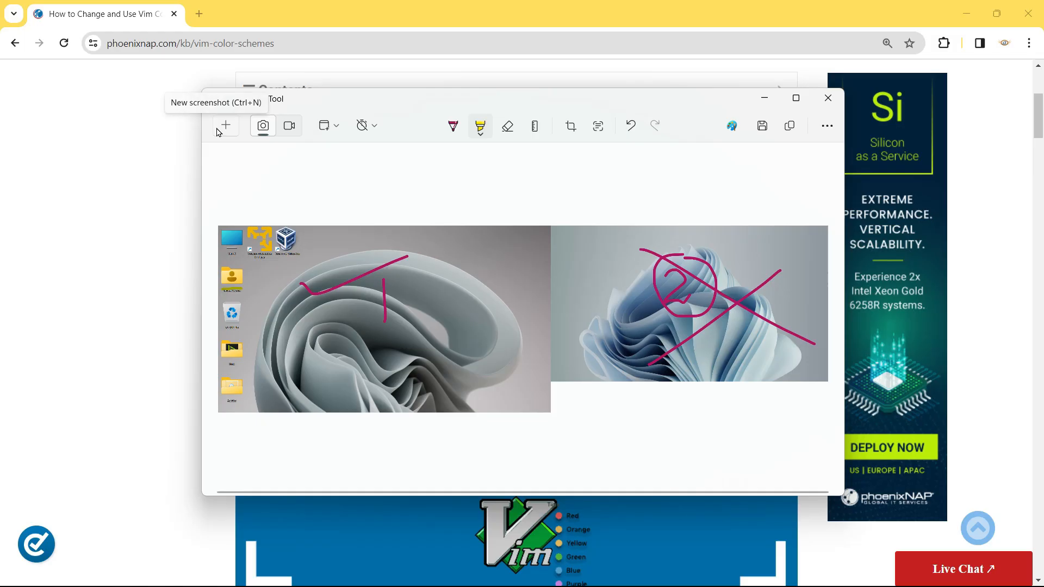
click(218, 130)
click(503, 116)
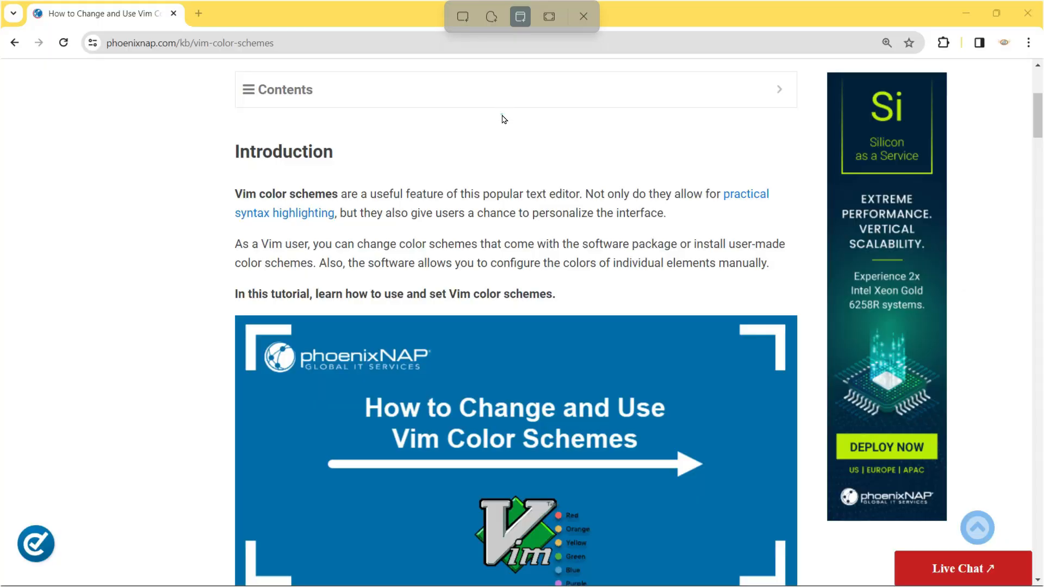
click(798, 99)
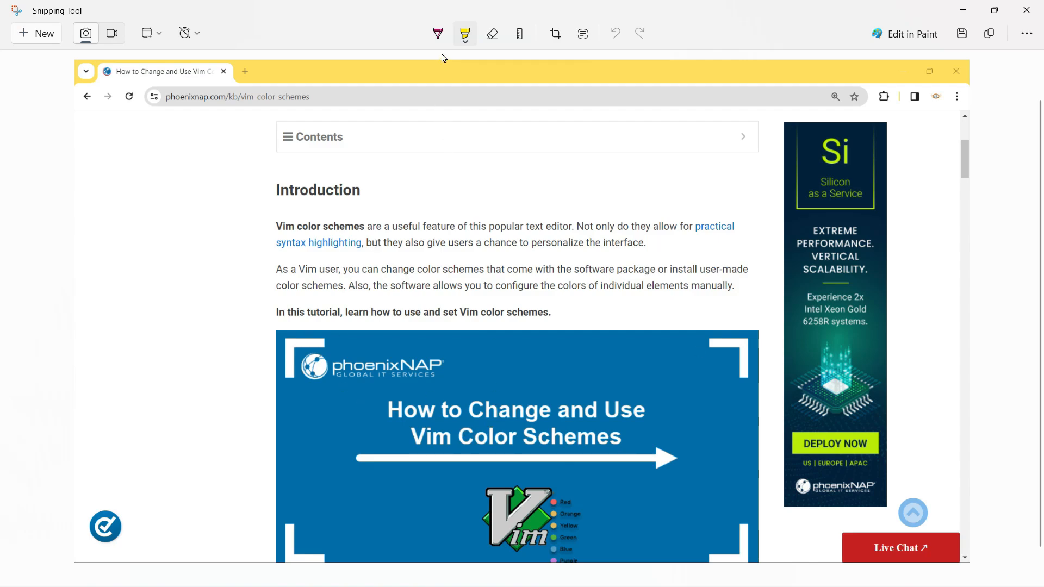
- Write VIM with the ballpoint pen in the page snip's left margin
click(437, 36)
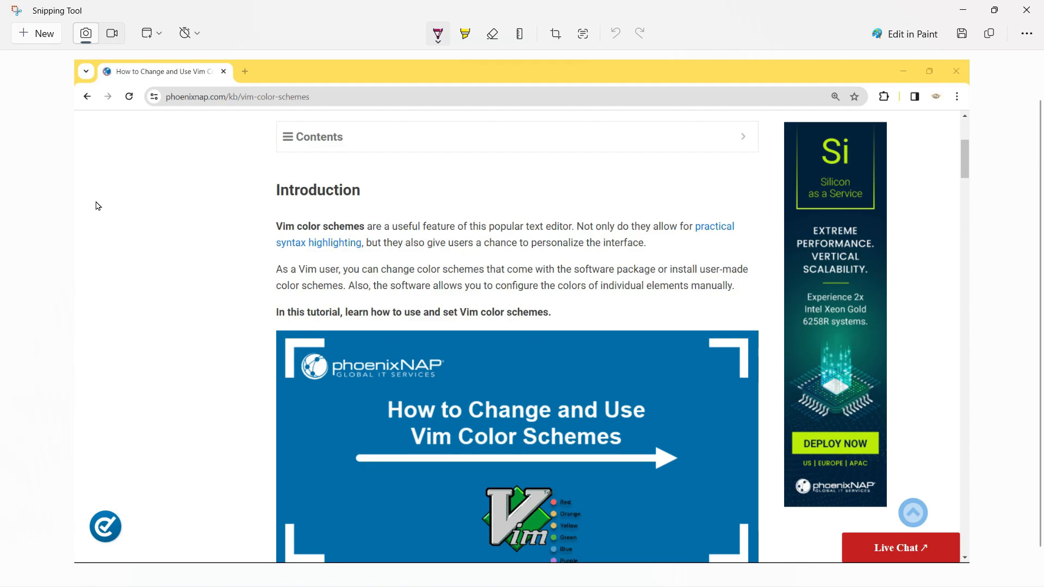
mouse_move(94, 199)
mouse_down()
mouse_move(113, 214)
mouse_move(136, 181)
mouse_move(152, 215)
mouse_up()
mouse_move(165, 175)
mouse_down()
mouse_move(169, 207)
mouse_move(203, 179)
mouse_move(202, 210)
mouse_up()
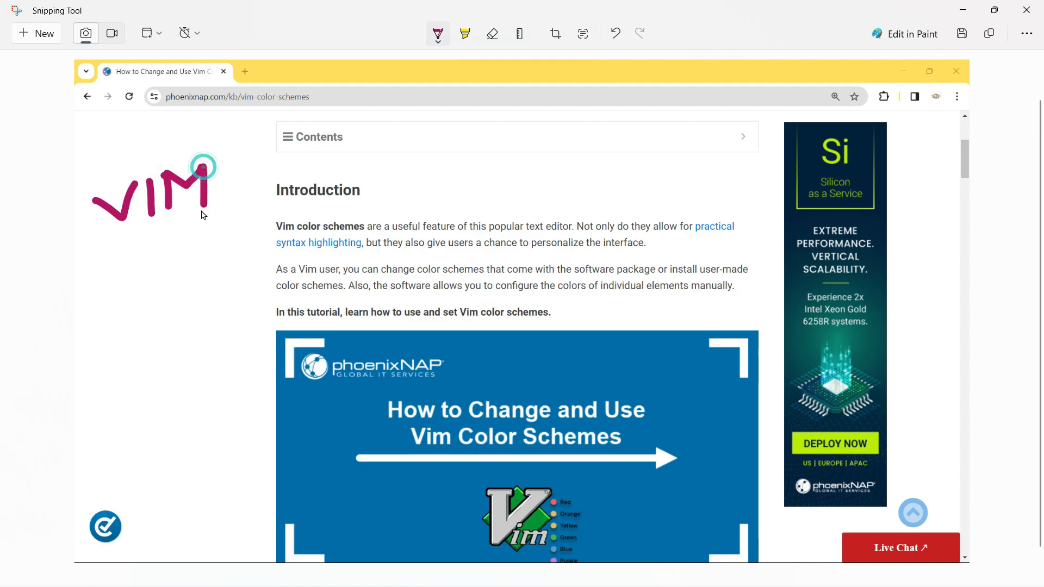
- Highlight the first line of the Introduction paragraph with the Highlighter
click(469, 39)
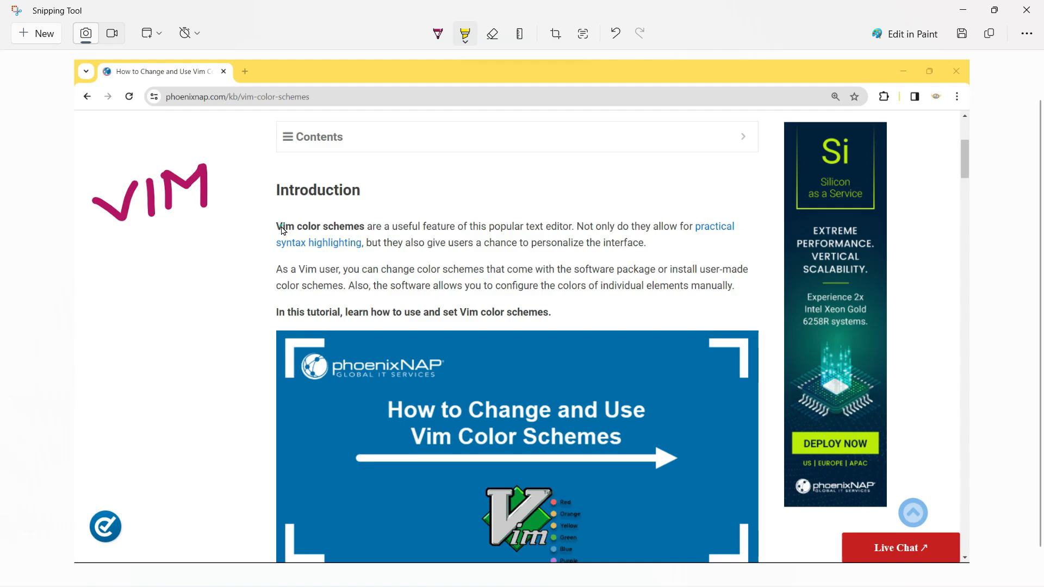
drag(283, 228, 630, 229)
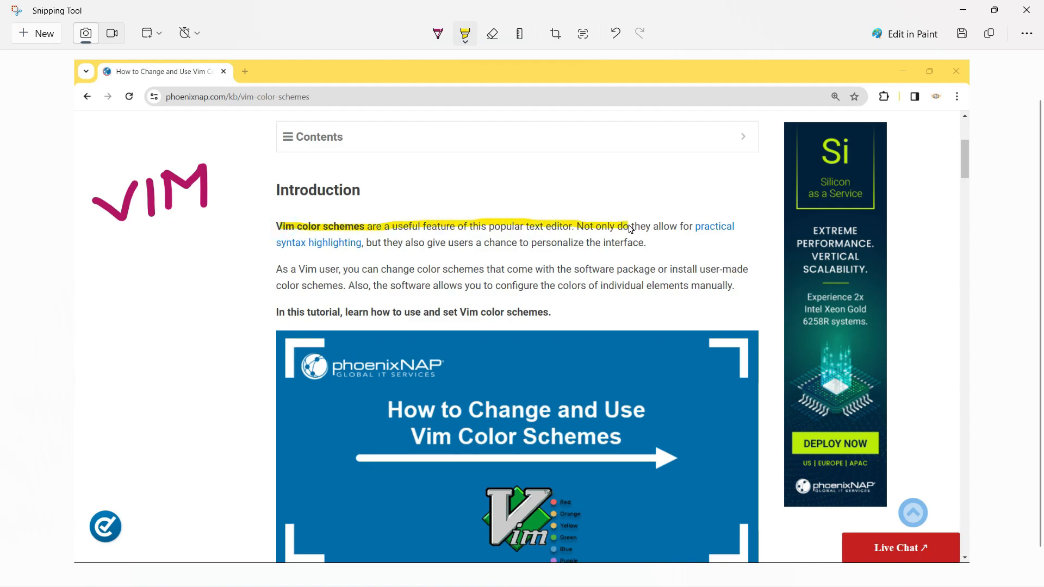
- Erase the highlight and the handwritten VIM with the Eraser
click(495, 39)
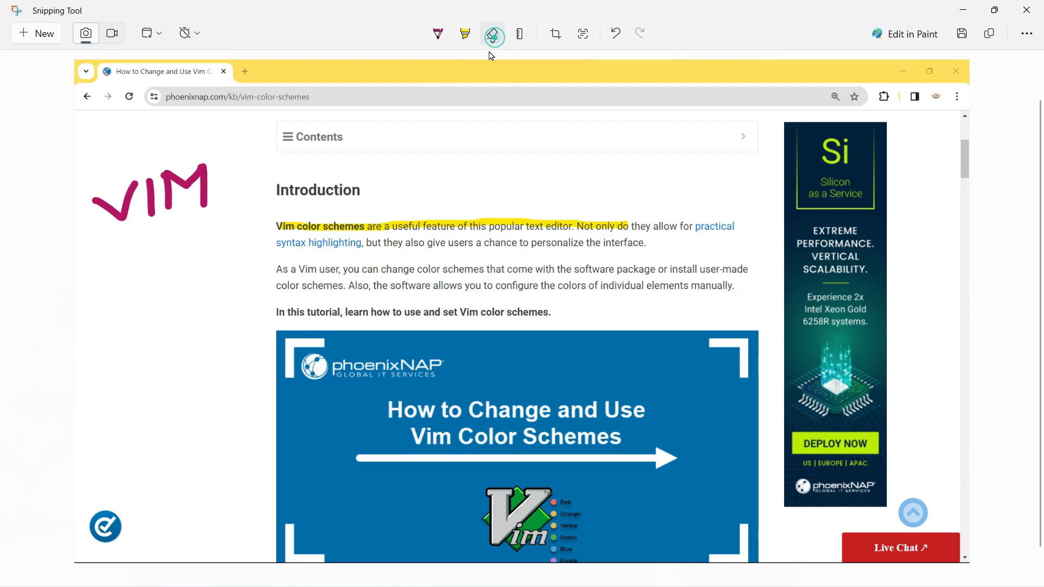
click(411, 208)
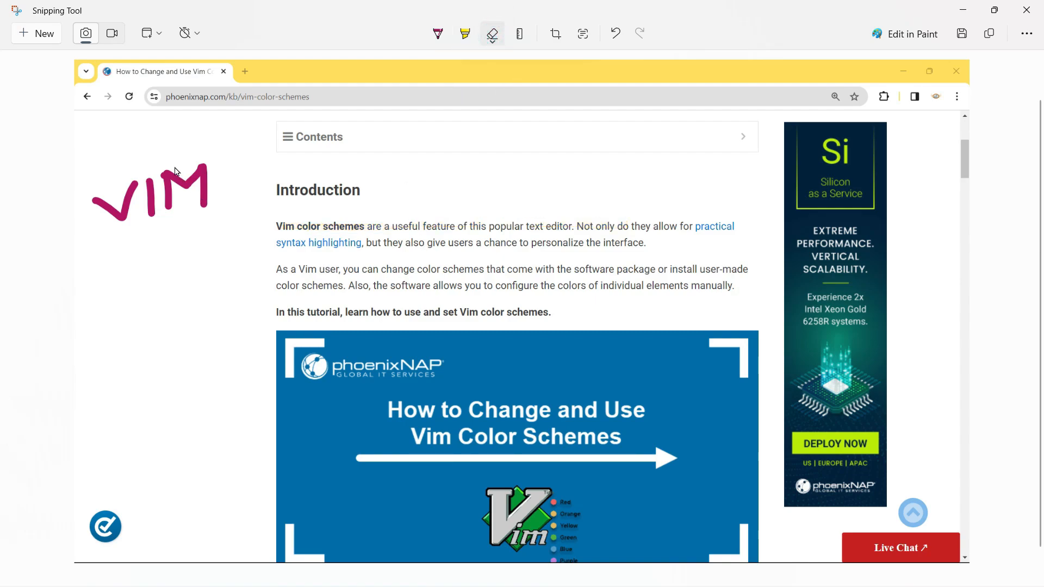
mouse_move(178, 171)
mouse_down()
mouse_move(163, 155)
mouse_move(218, 218)
mouse_move(195, 158)
mouse_move(145, 179)
mouse_up()
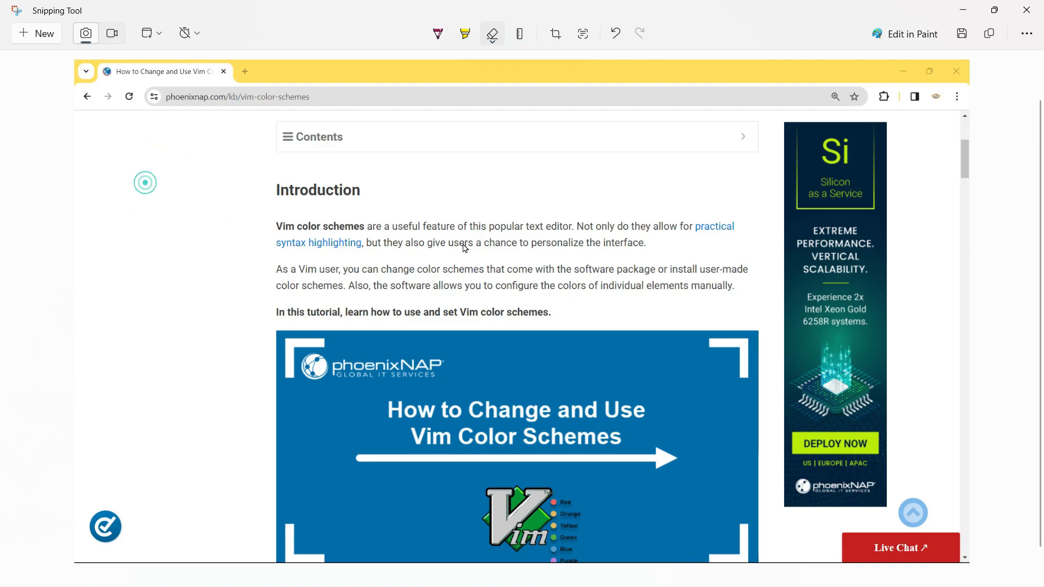
- Show the ruler and position it across the top of the snip's banner image
click(520, 35)
drag(609, 354, 369, 368)
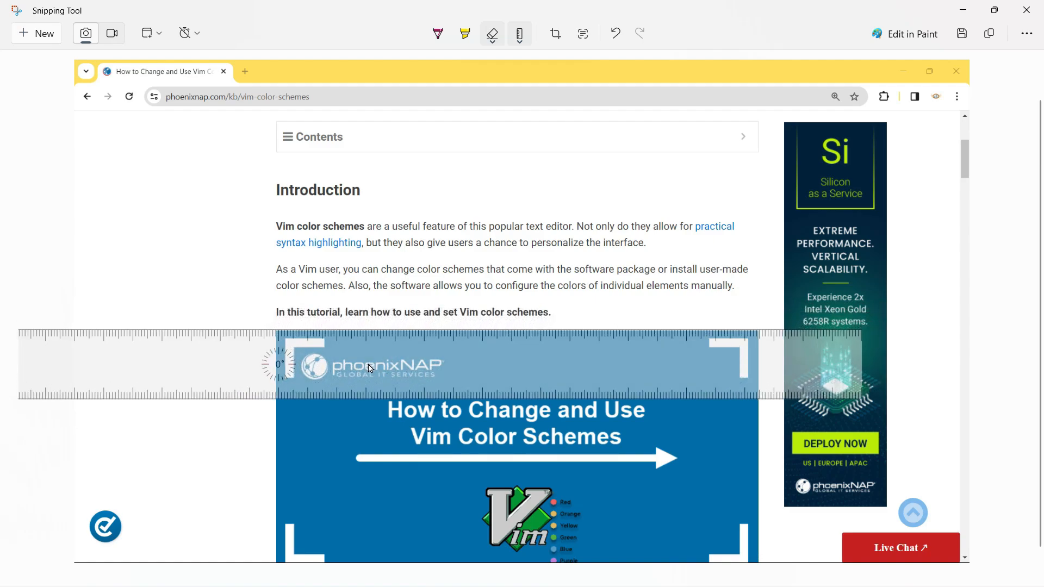
- Crop the snip to the article column, trimming off the browser bar, the side margin and the advert
click(552, 34)
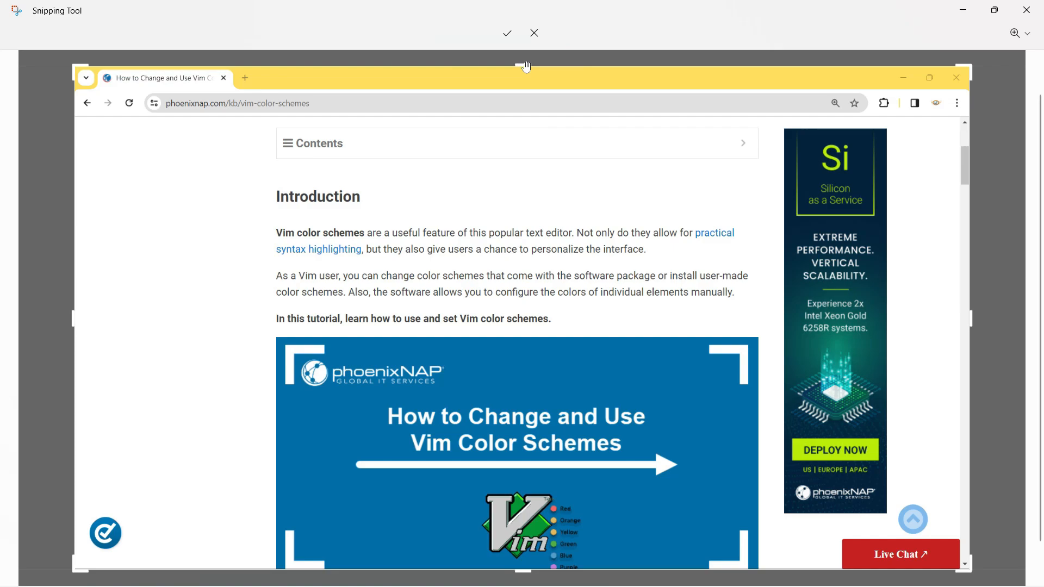
drag(526, 65, 533, 131)
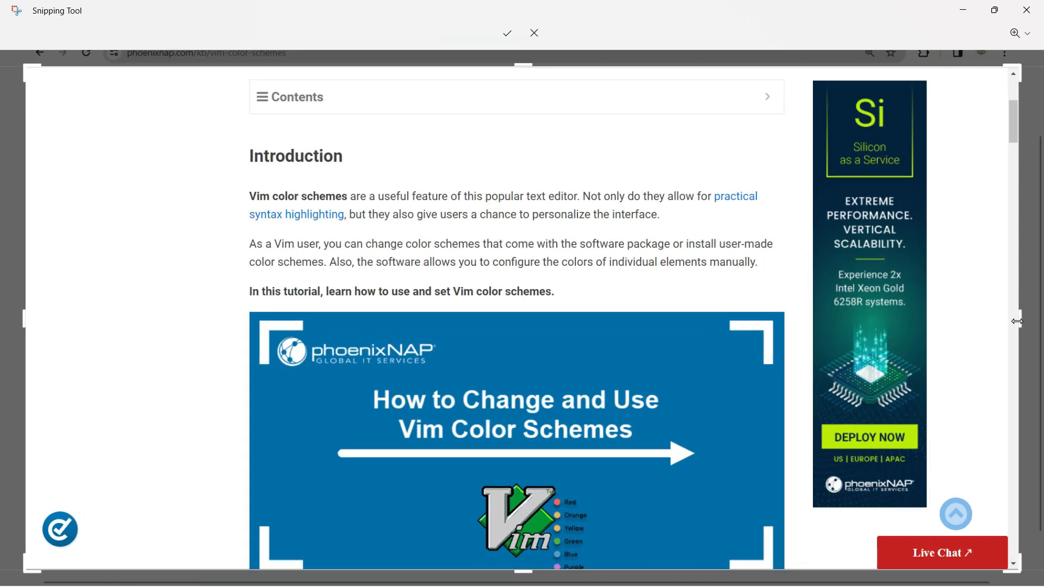
drag(1021, 320, 778, 314)
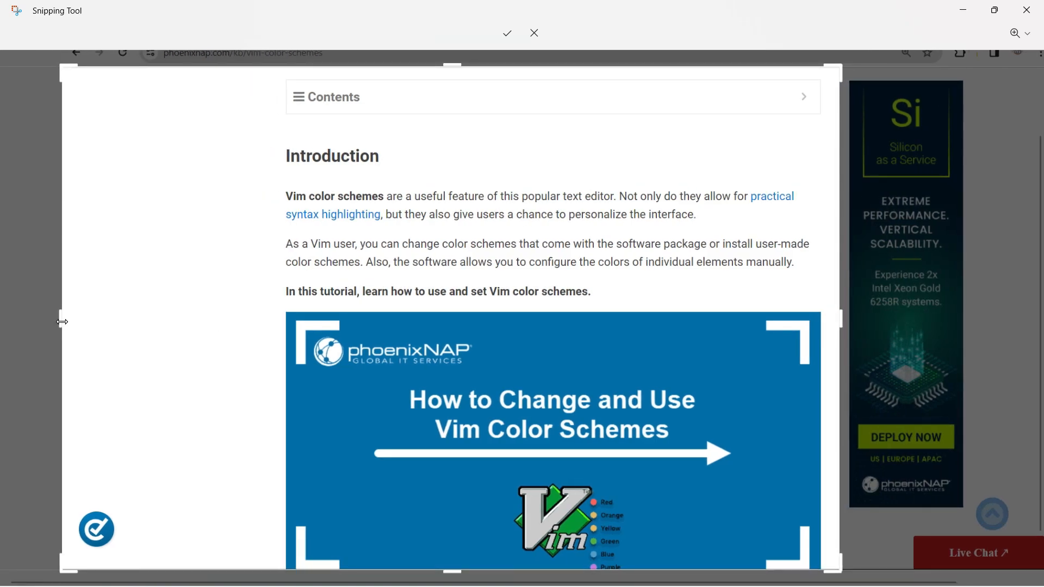
drag(61, 322, 276, 324)
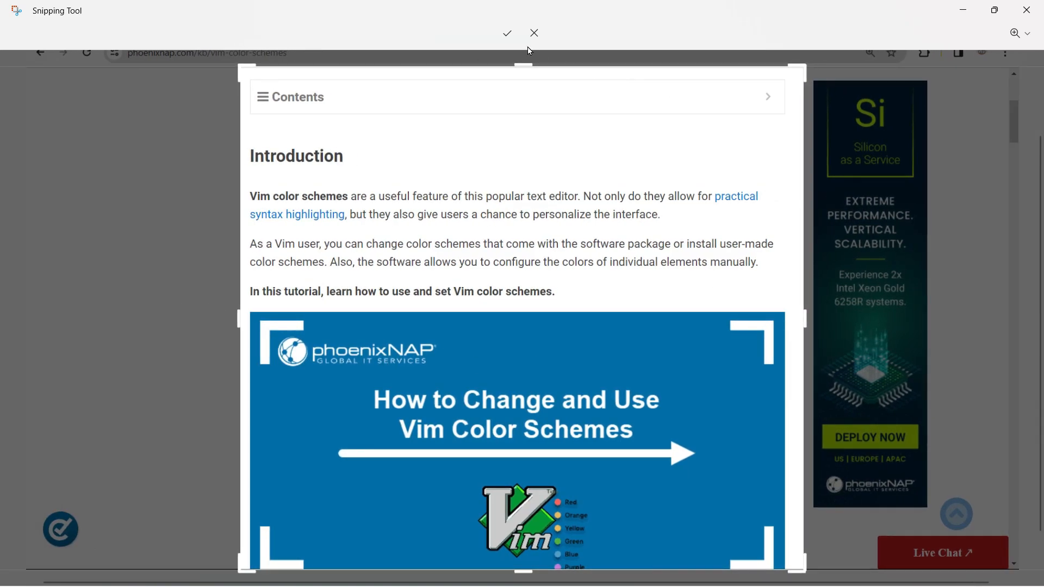
click(507, 33)
- Hide the ruler and maximize the Snipping Tool window again
click(330, 41)
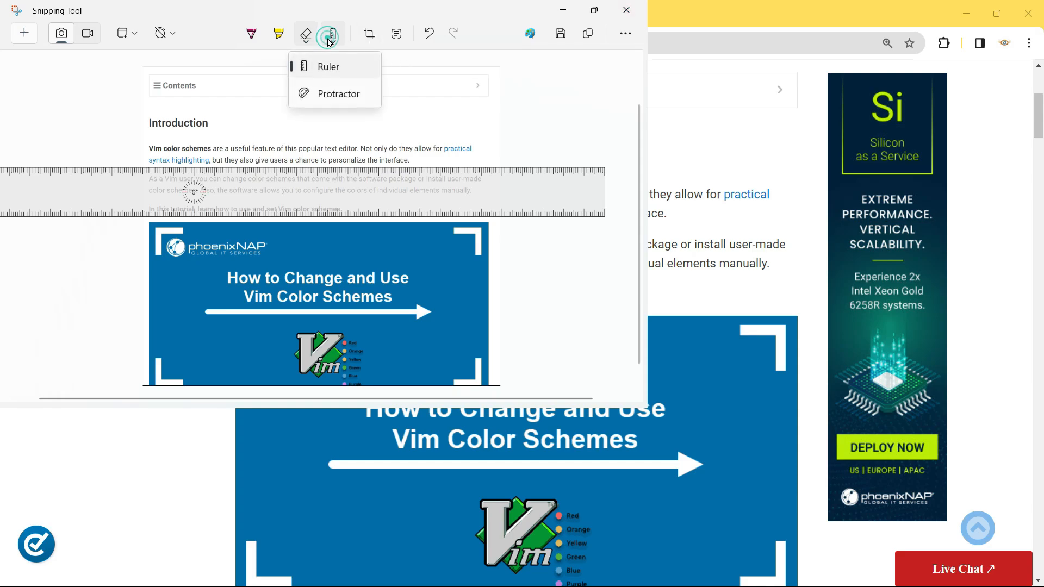
click(329, 66)
click(594, 10)
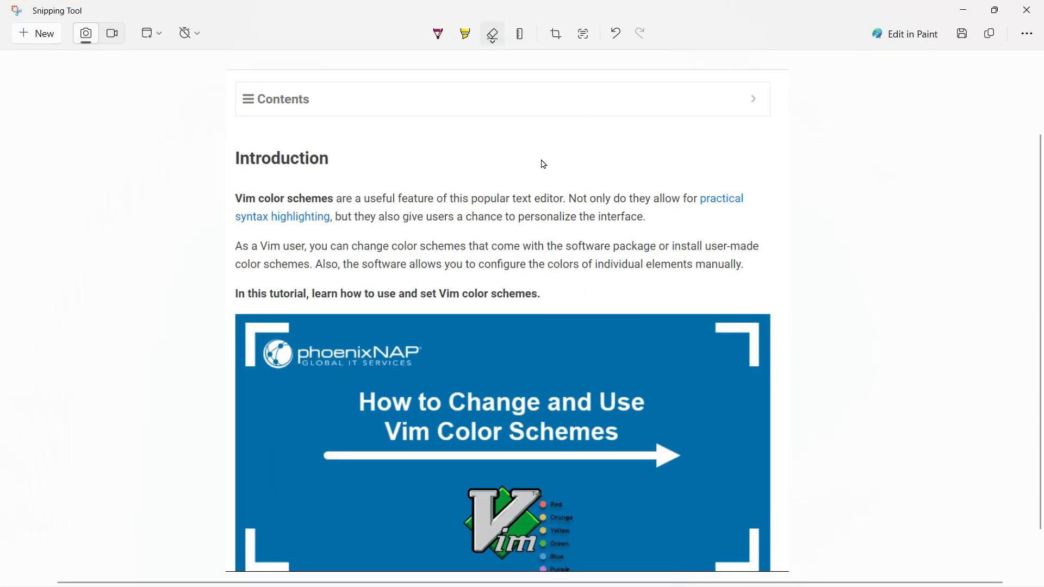
- Turn on Text actions and select the text of the Introduction's second paragraph in the snip
click(583, 36)
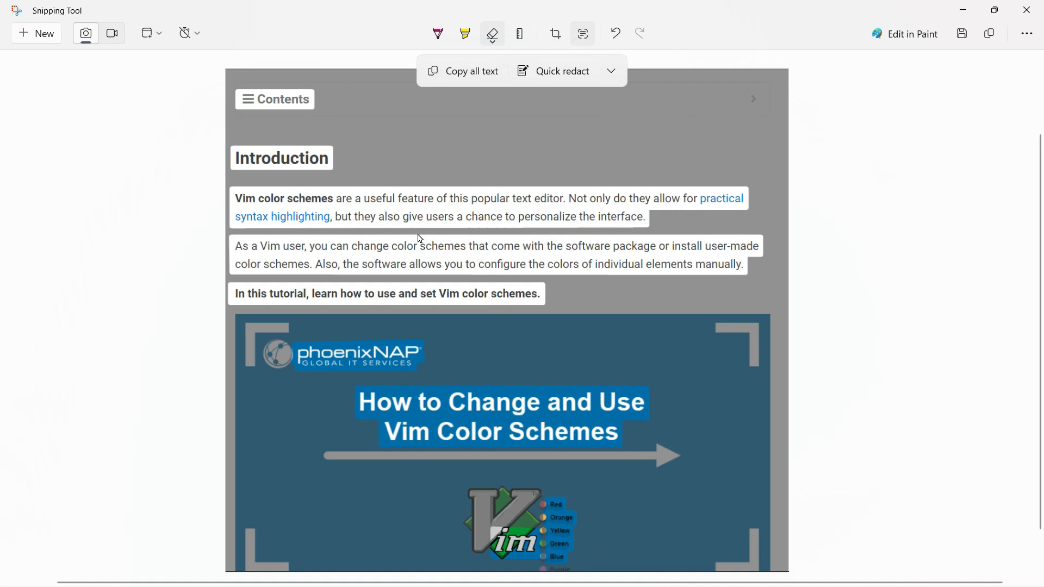
drag(234, 196, 624, 219)
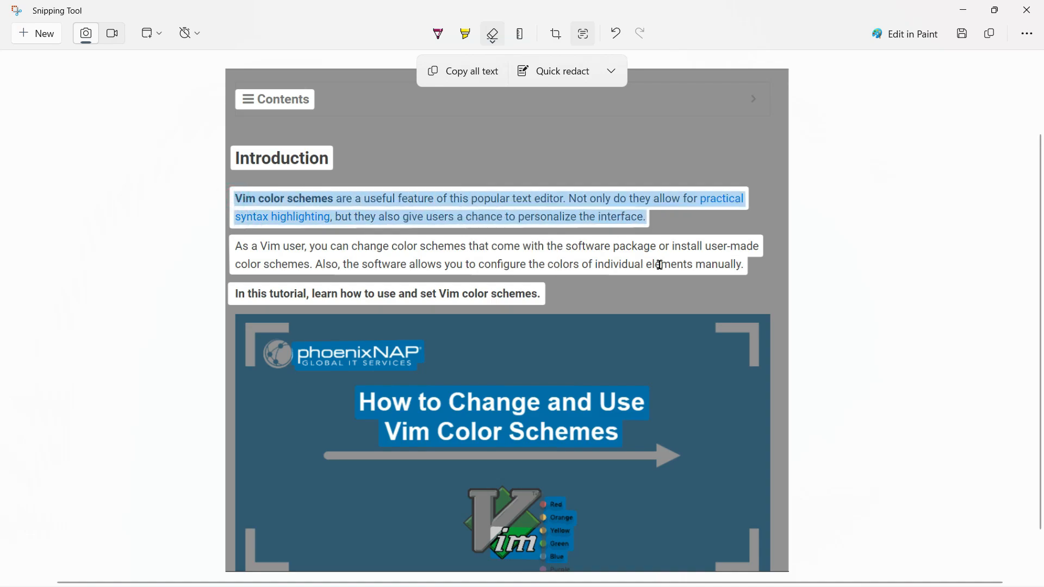
drag(745, 266, 256, 246)
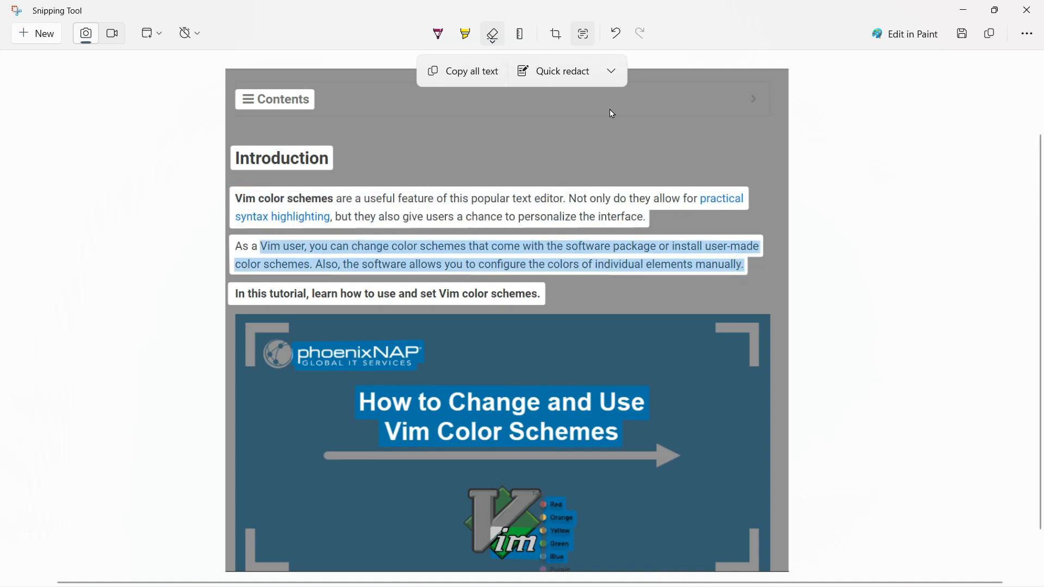
- Try Quick redact on the snip with the email addresses and phone numbers options
click(617, 74)
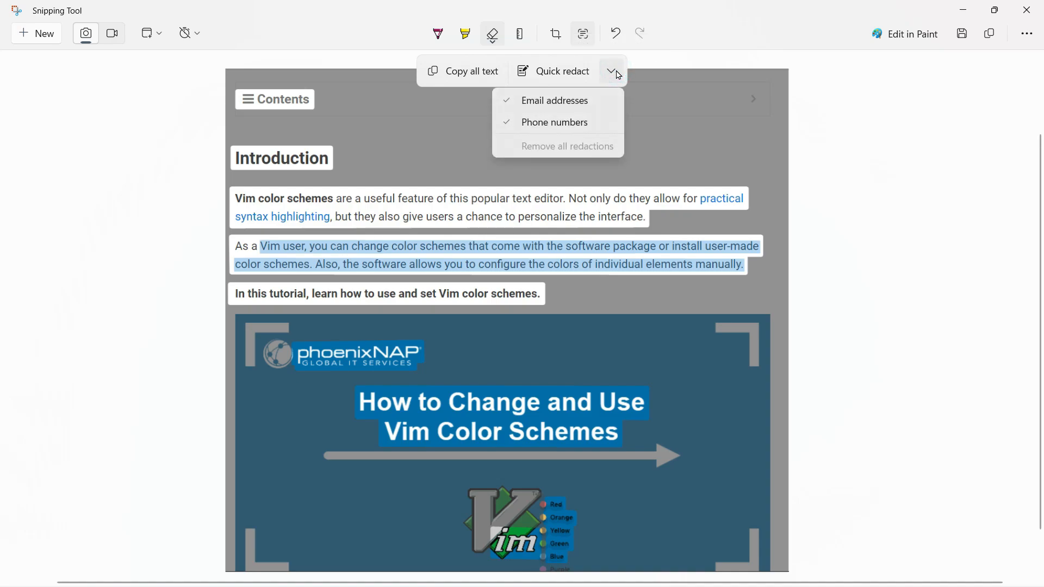
click(616, 73)
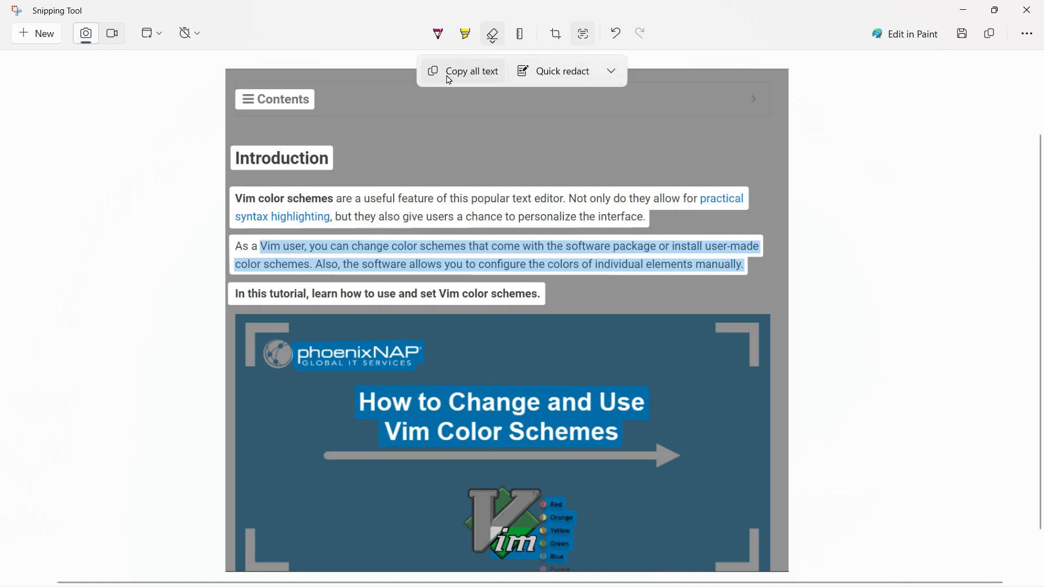
click(564, 77)
click(611, 72)
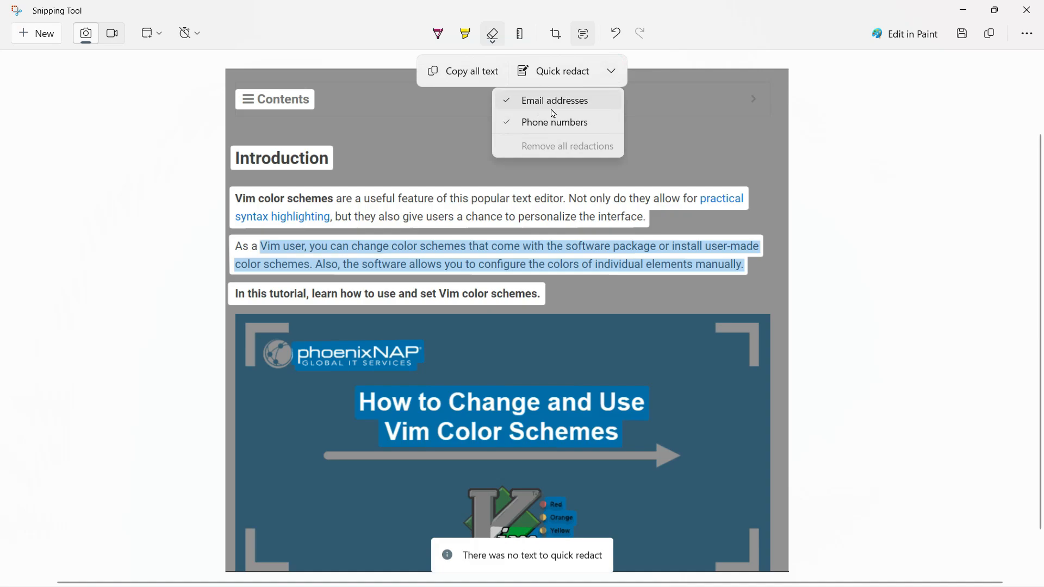
click(552, 77)
click(548, 77)
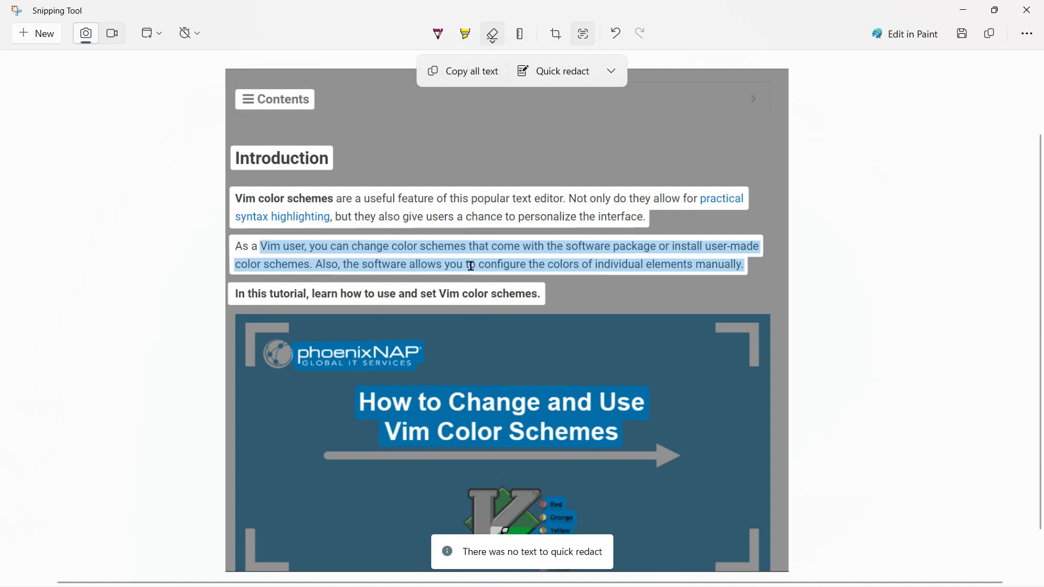
click(577, 82)
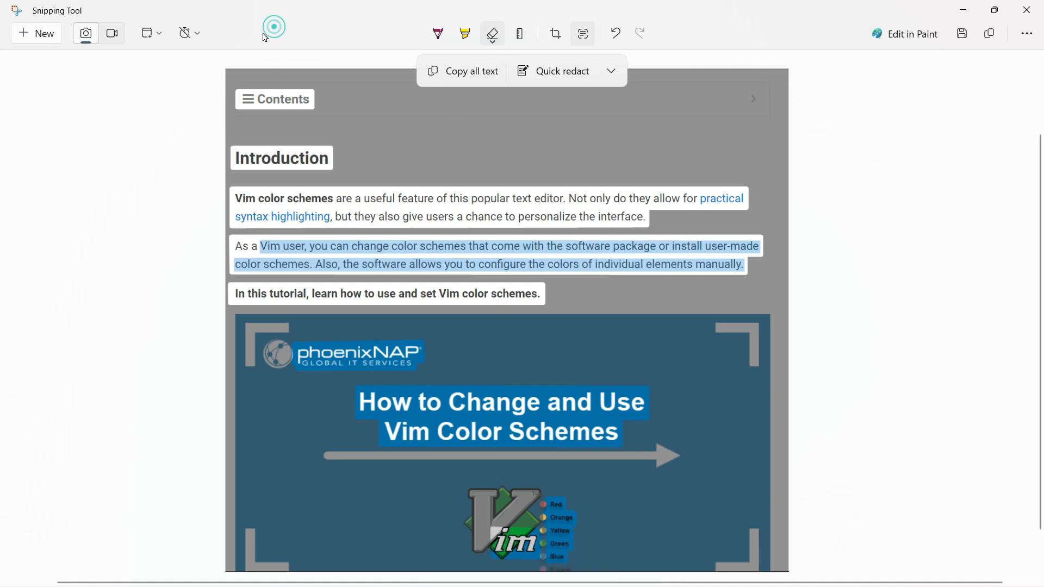
- Set the snip delay to 3 seconds
click(187, 34)
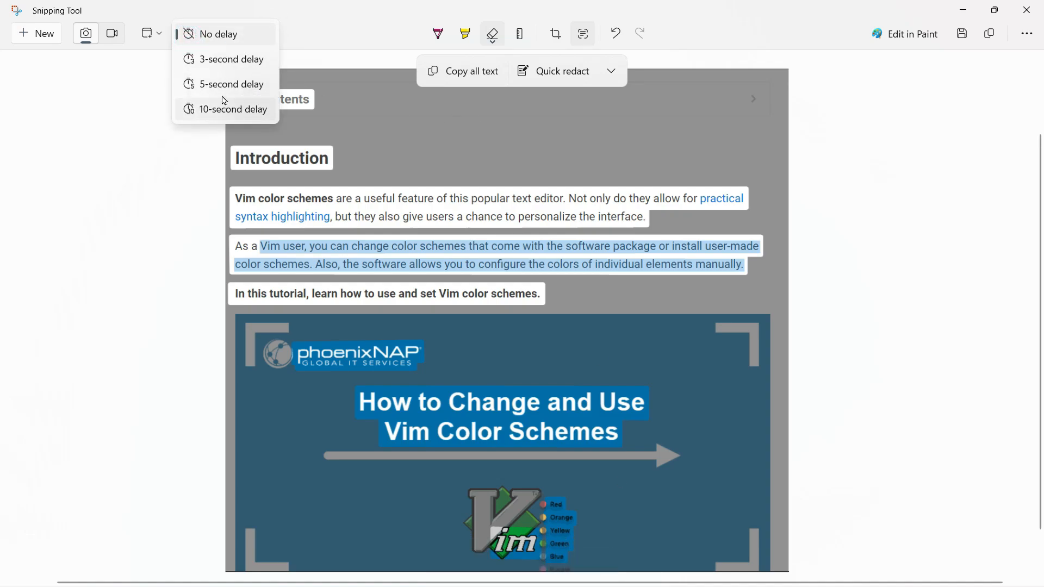
click(235, 61)
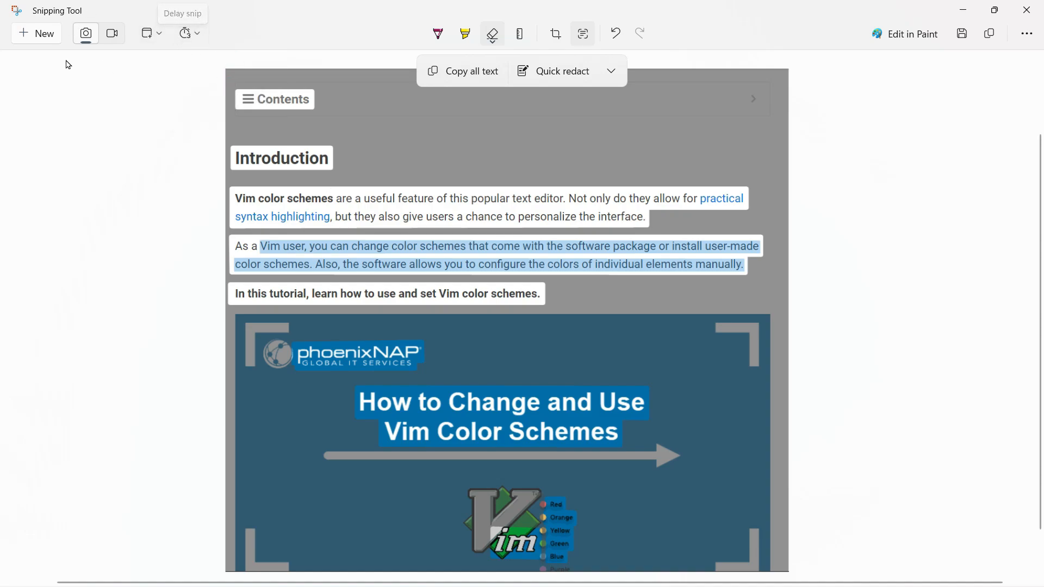
click(38, 33)
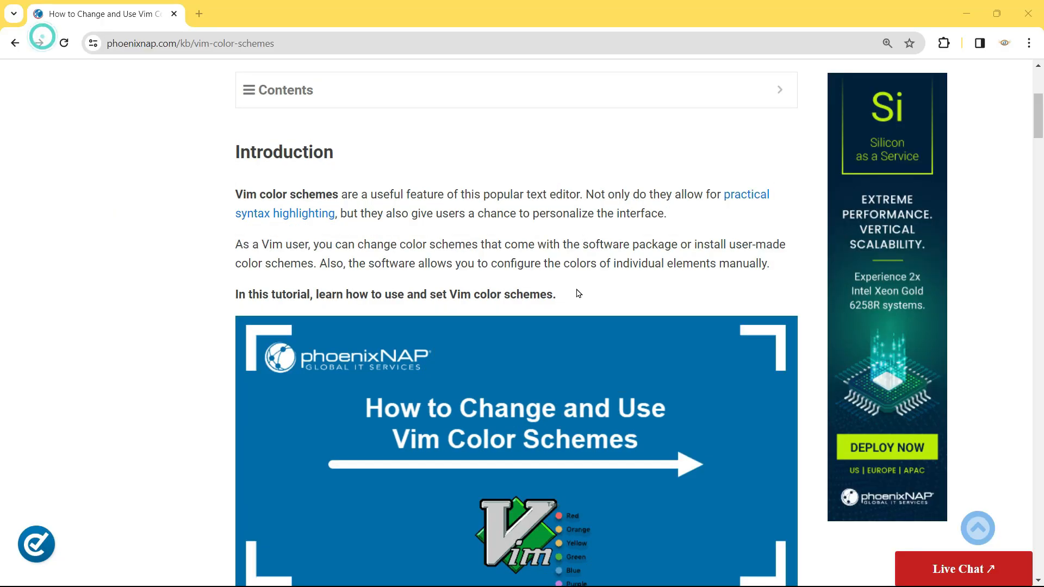
click(528, 241)
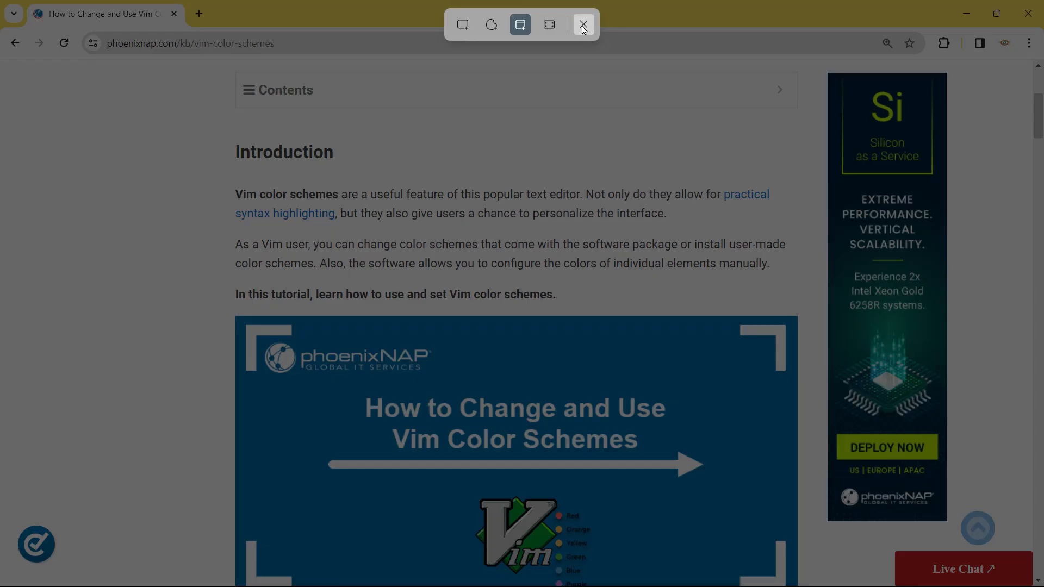
click(584, 24)
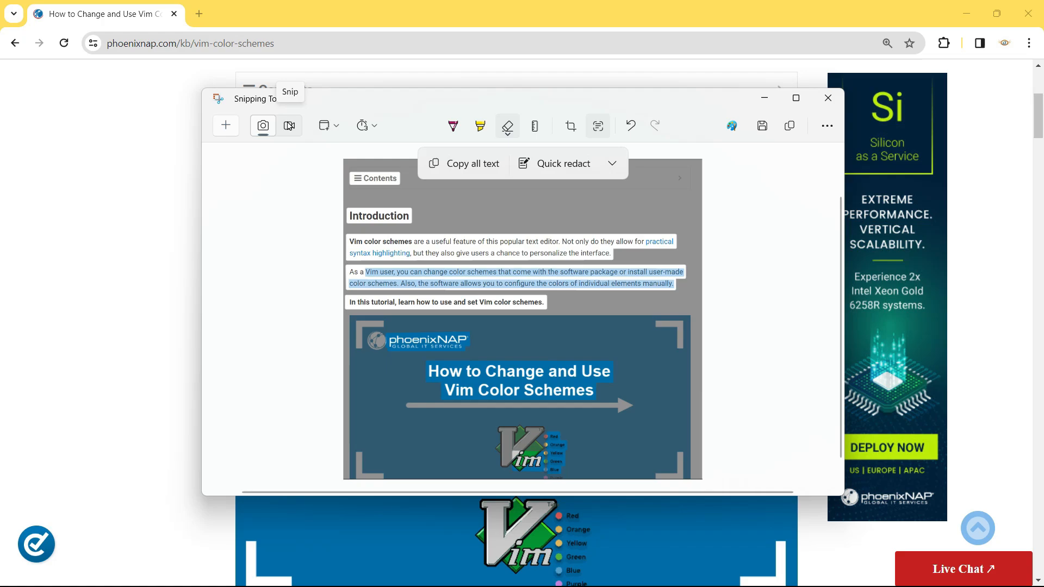
- Switch to screen recording, start a new recording and frame a region around the article column
click(289, 126)
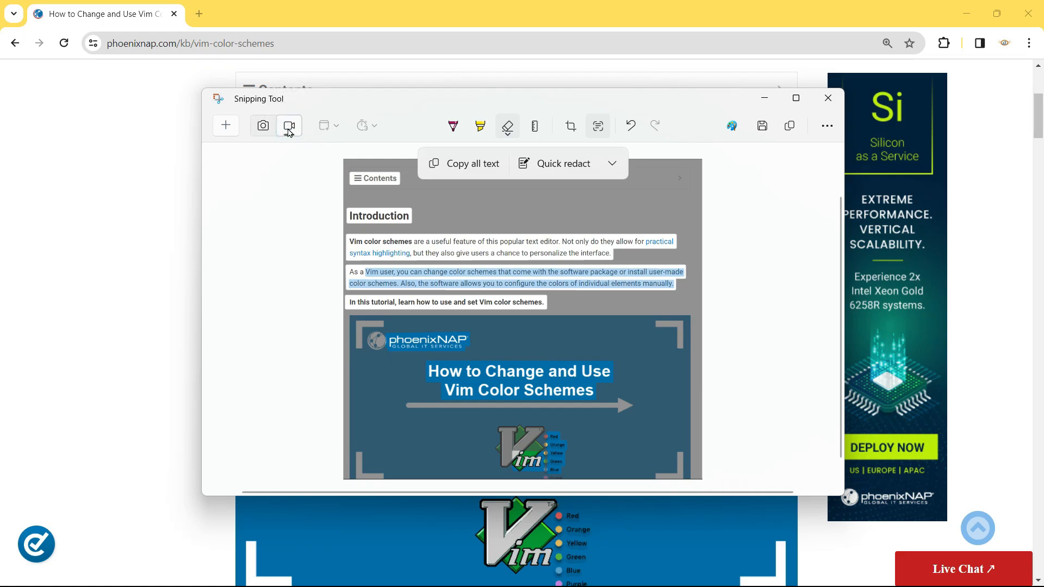
click(230, 135)
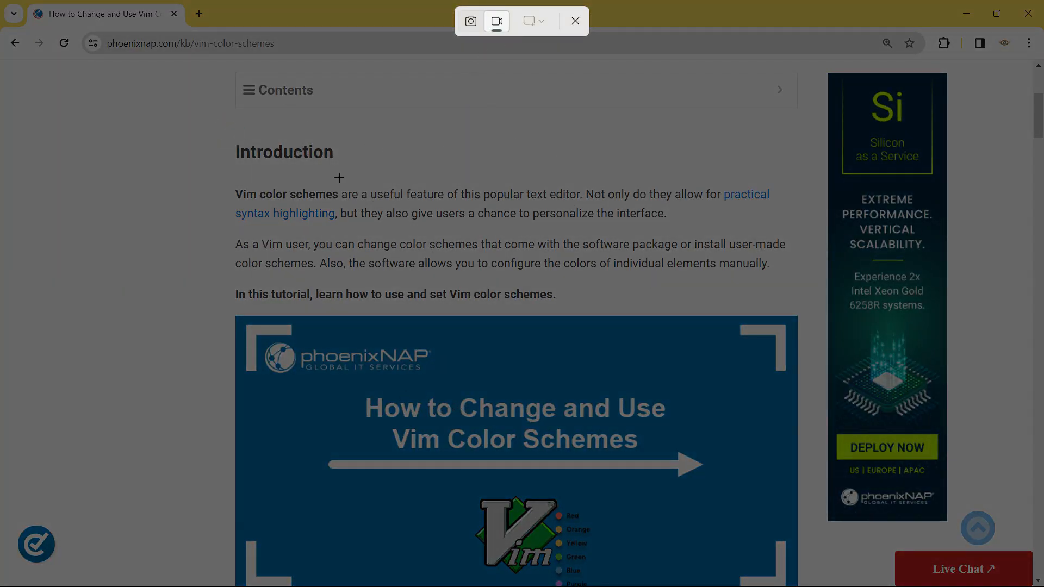
drag(0, 0, 799, 505)
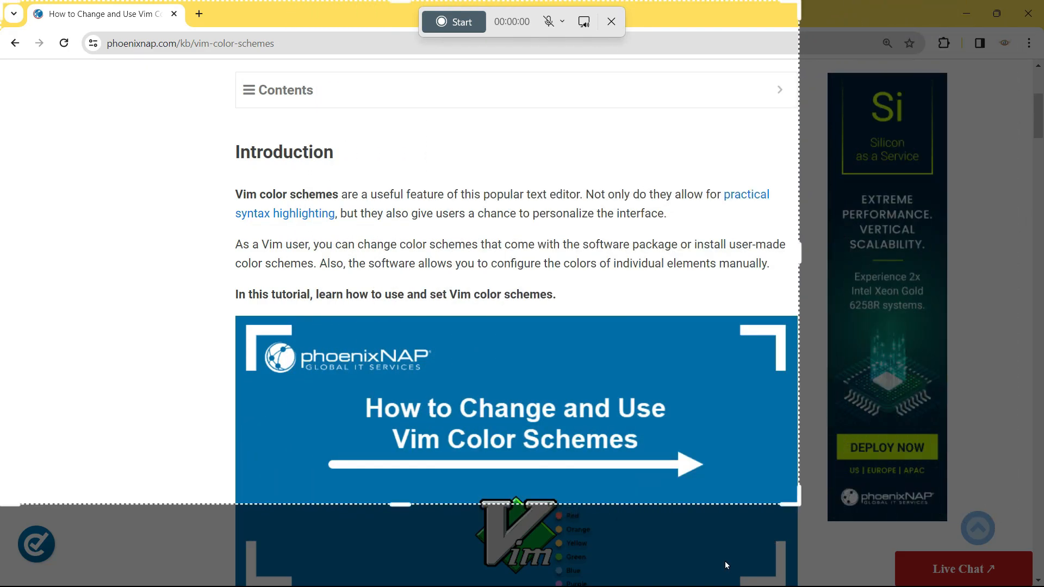
drag(80, 160, 251, 201)
drag(933, 292, 814, 291)
drag(132, 321, 207, 321)
drag(490, 319, 491, 362)
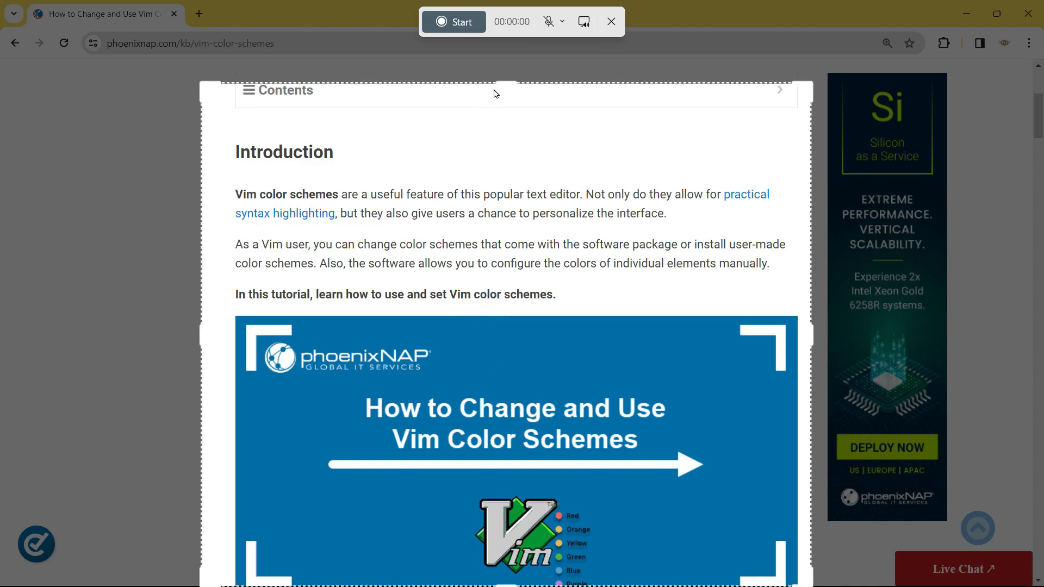
drag(502, 82, 504, 56)
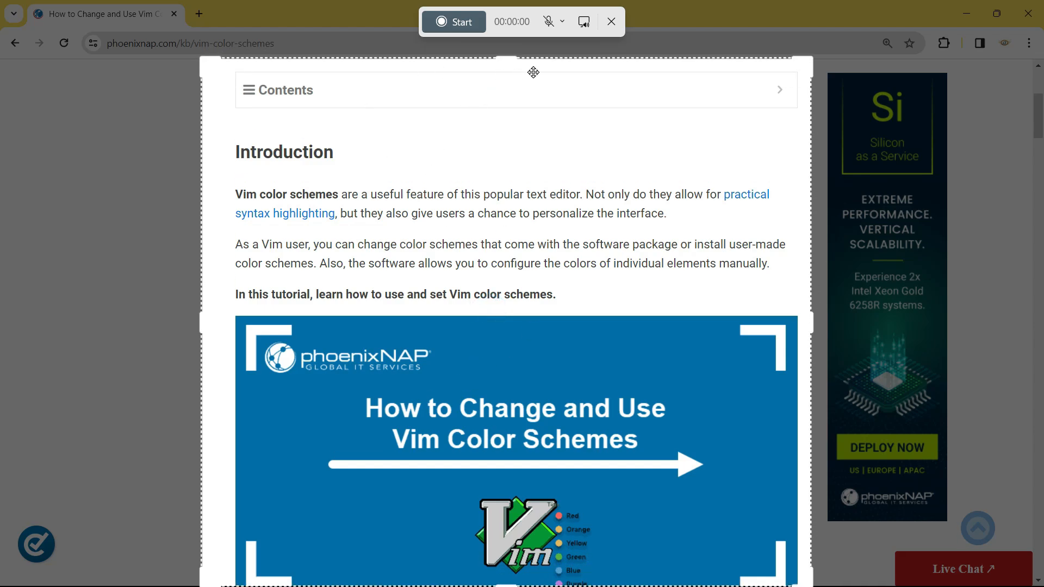
- Unmute the microphone and start recording the selected region
click(560, 26)
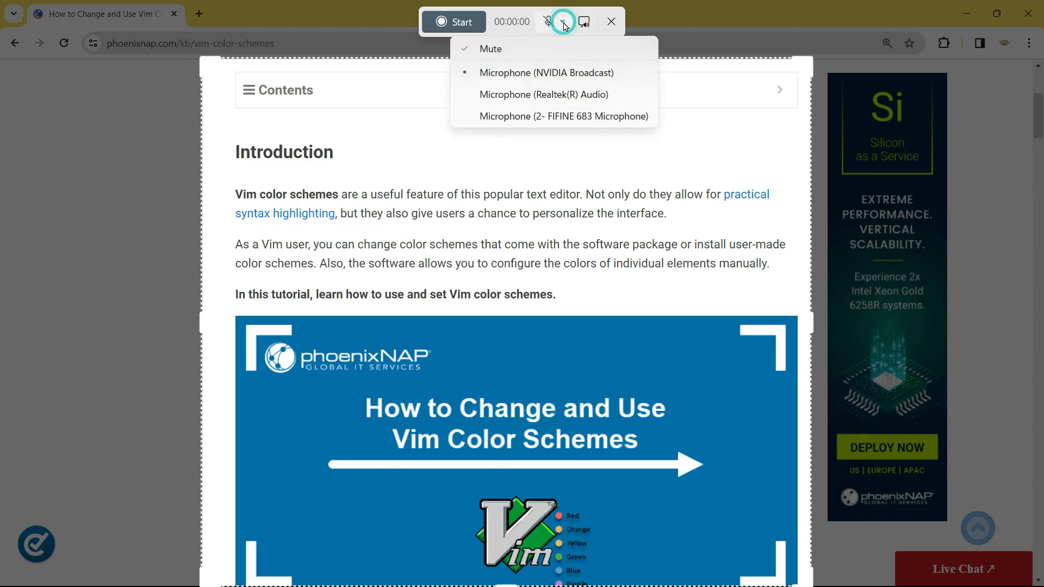
click(494, 53)
click(561, 25)
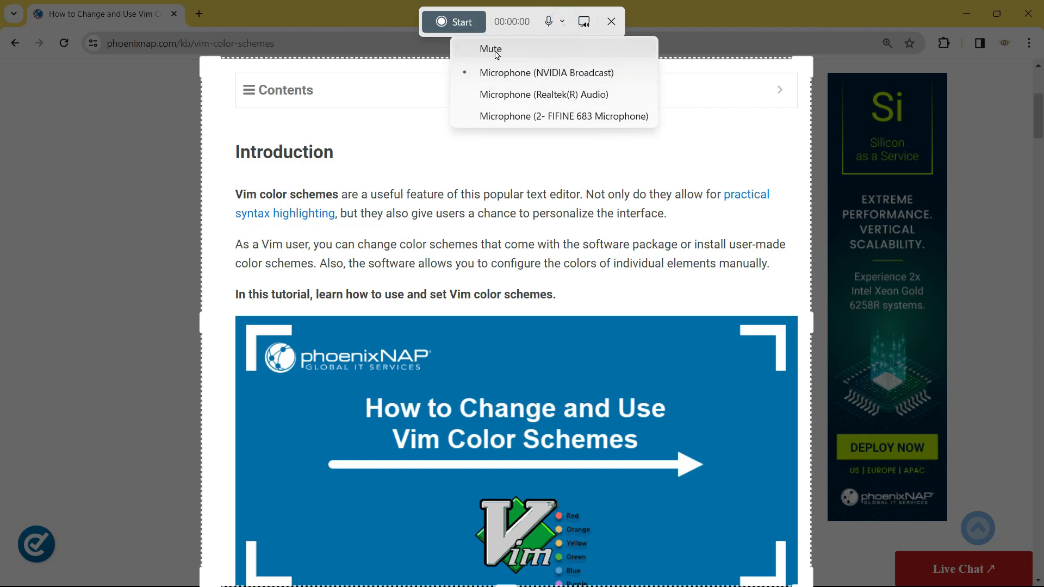
click(588, 29)
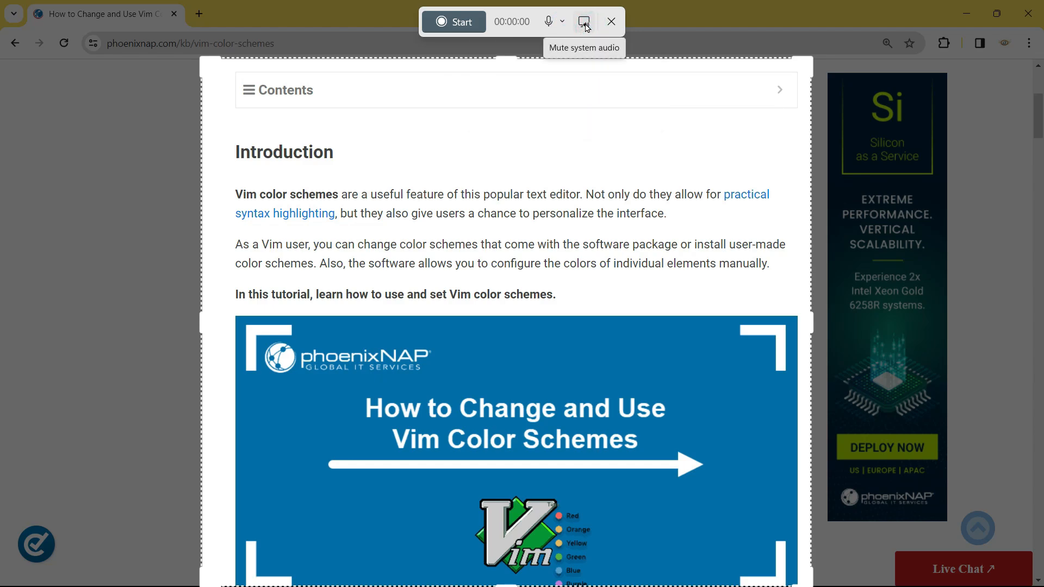
click(587, 24)
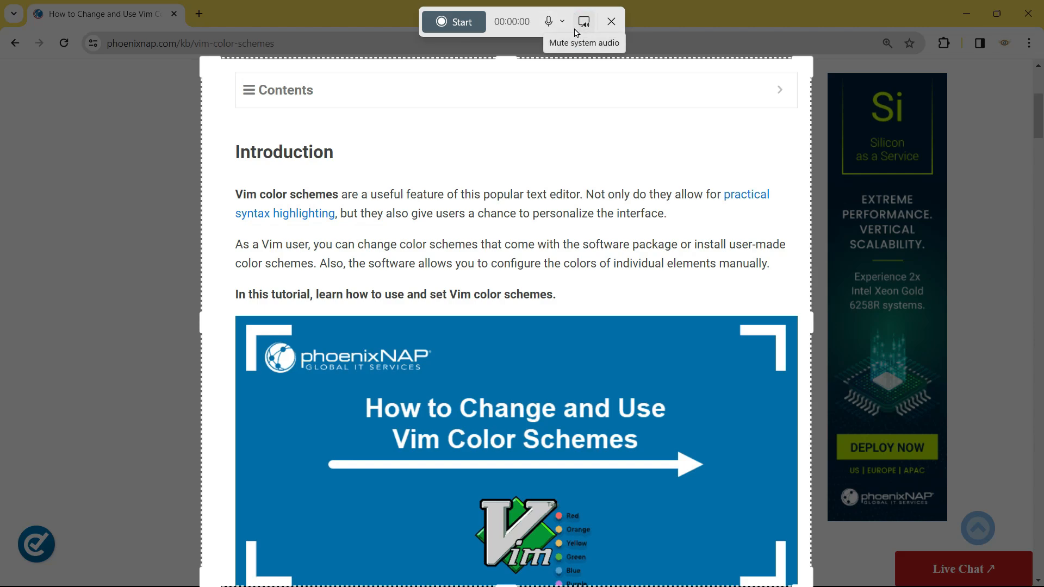
click(455, 22)
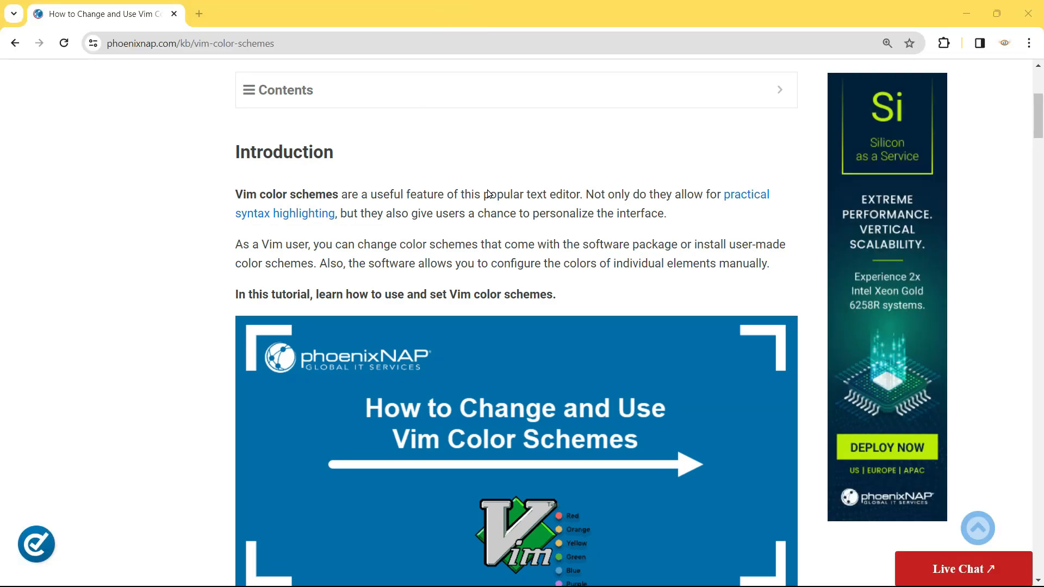